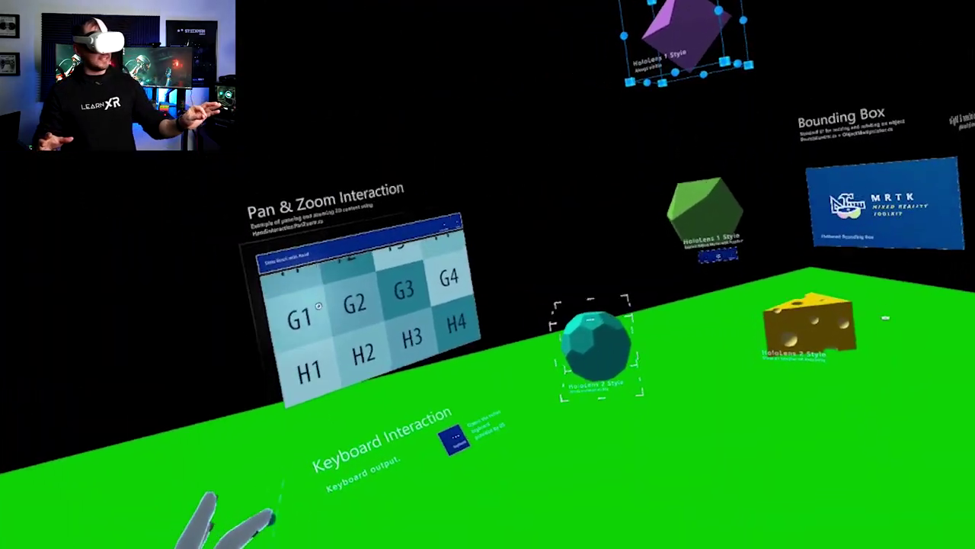
In the Quest demo, pan the tiles to rows E–F, carry the blue sphere, and play the piano
left_click_drag(336, 358, 76, 304)
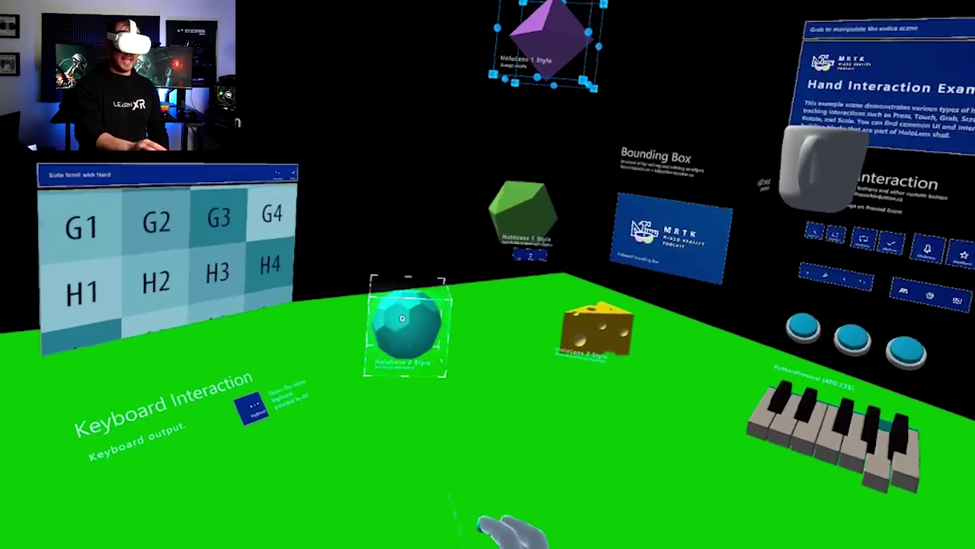
left_click_drag(402, 318, 445, 207)
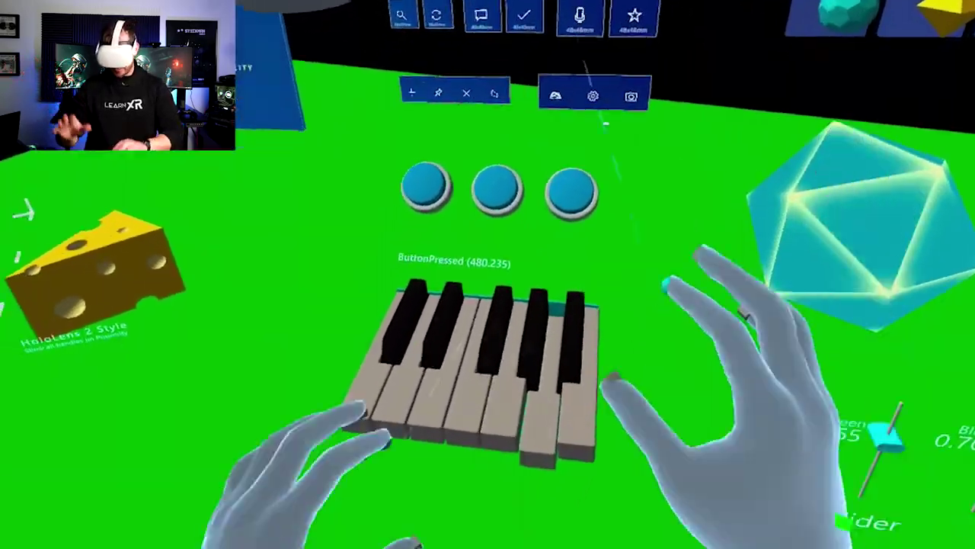
left_click(505, 294)
left_click(469, 335)
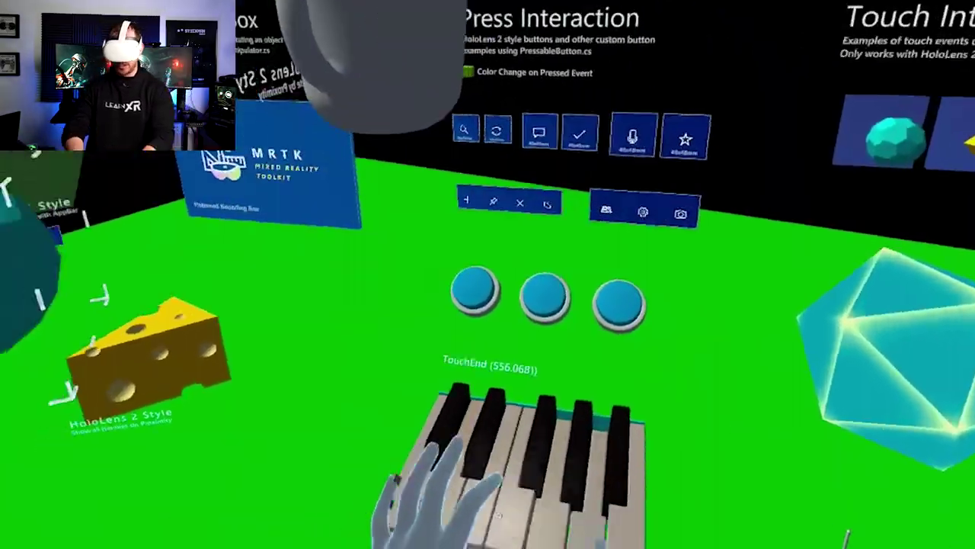
left_click(426, 426)
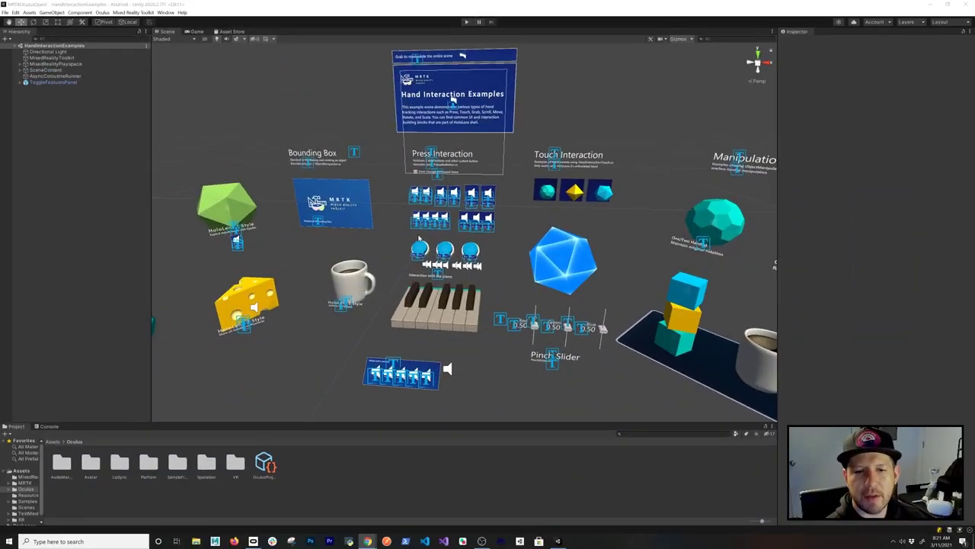
Orbit the Scene view toward the example panels and inspect the MixedRealityToolkit object's settings
left_click_drag(377, 236, 473, 223, "alt")
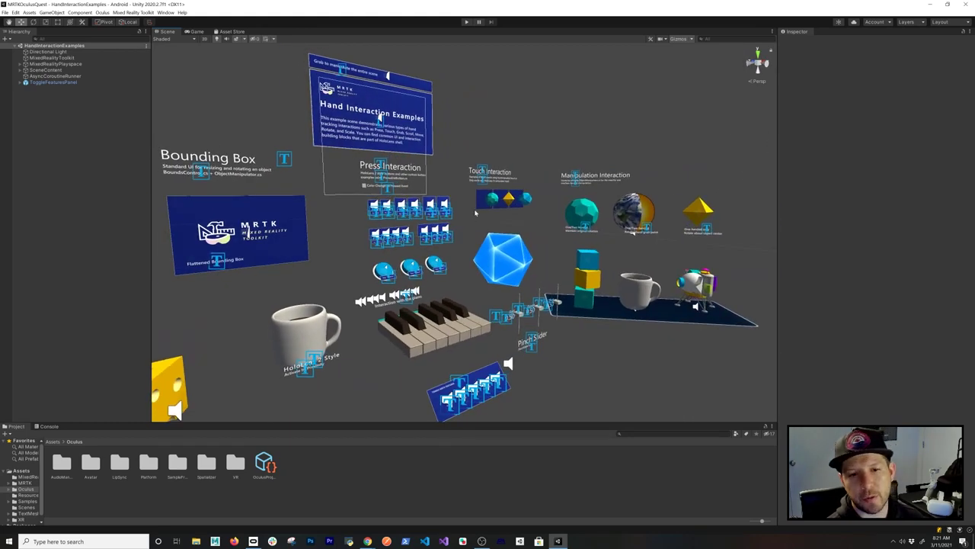
left_click(52, 58)
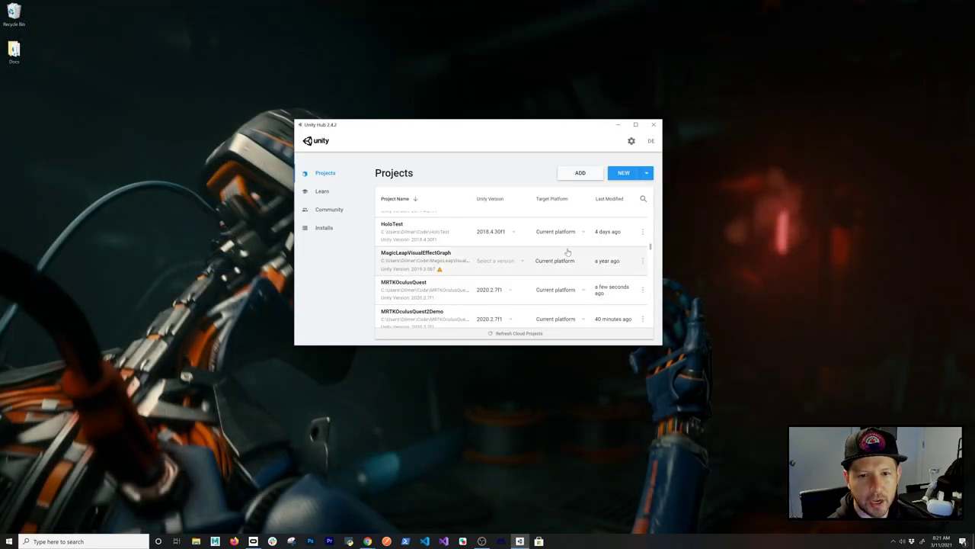
Create a new 3D project named MRTKOculusQuest2 using Unity 2020.2.7f1
left_click(646, 173)
left_click(624, 180)
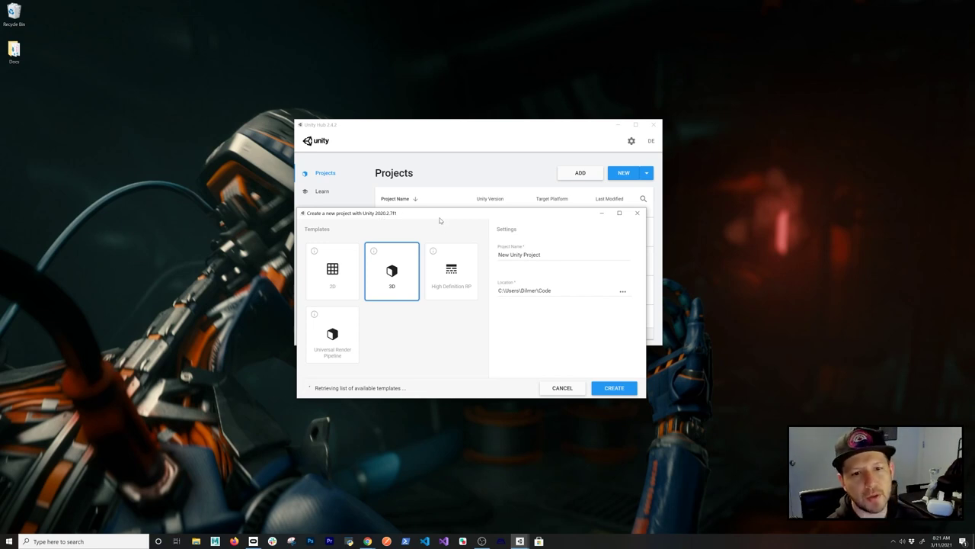
triple_click(515, 252)
type("MRTKOculusQuest")
type("2")
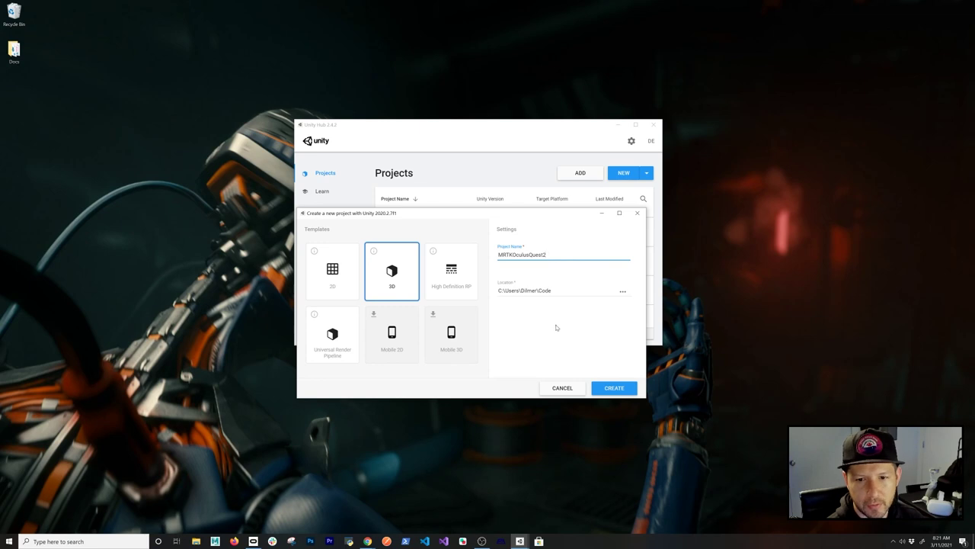
left_click(613, 389)
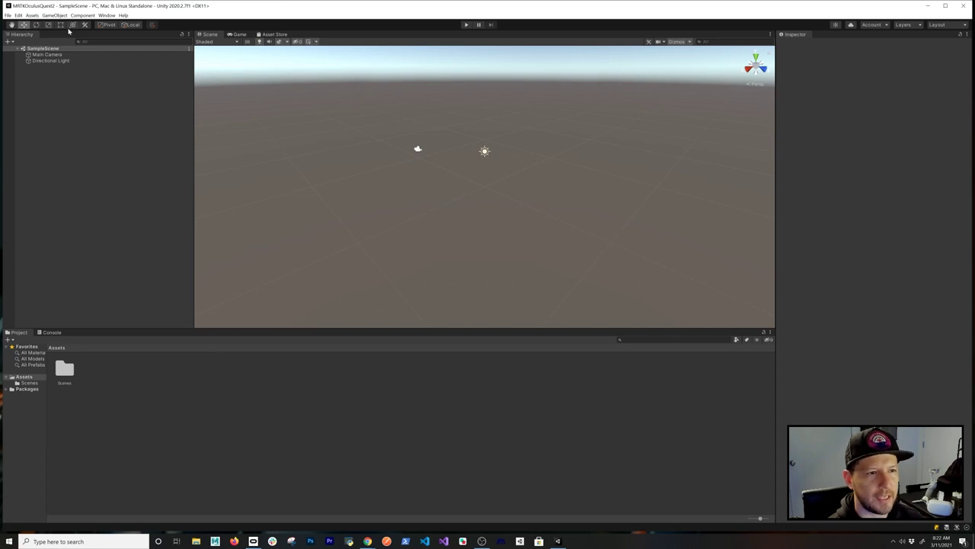
Switch the build platform to Android, keeping the Android Player settings open
left_click(9, 16)
left_click(38, 103)
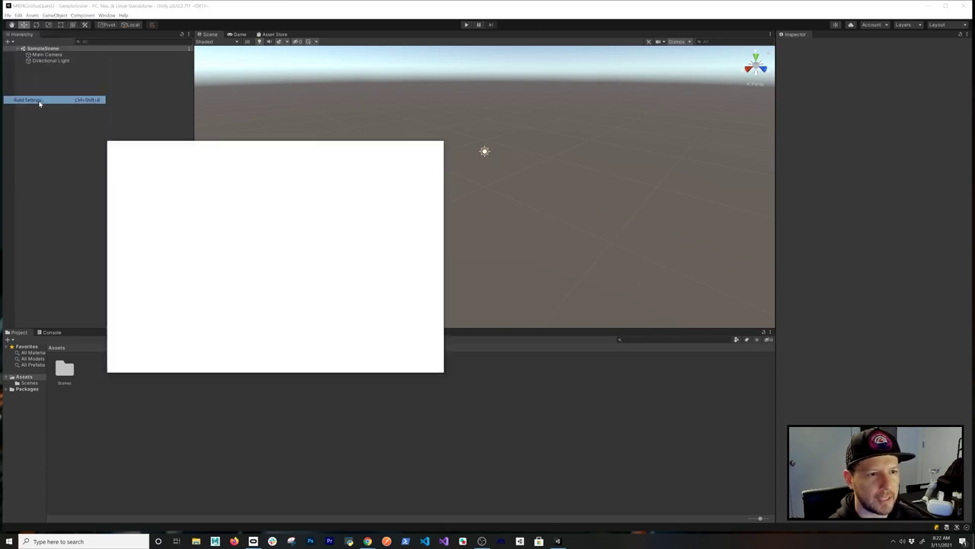
left_click(134, 271)
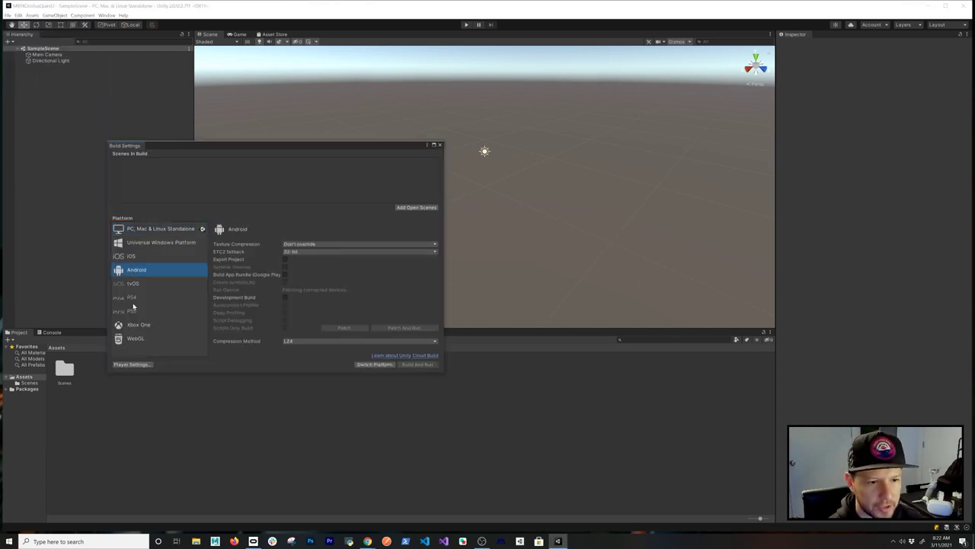
left_click(131, 364)
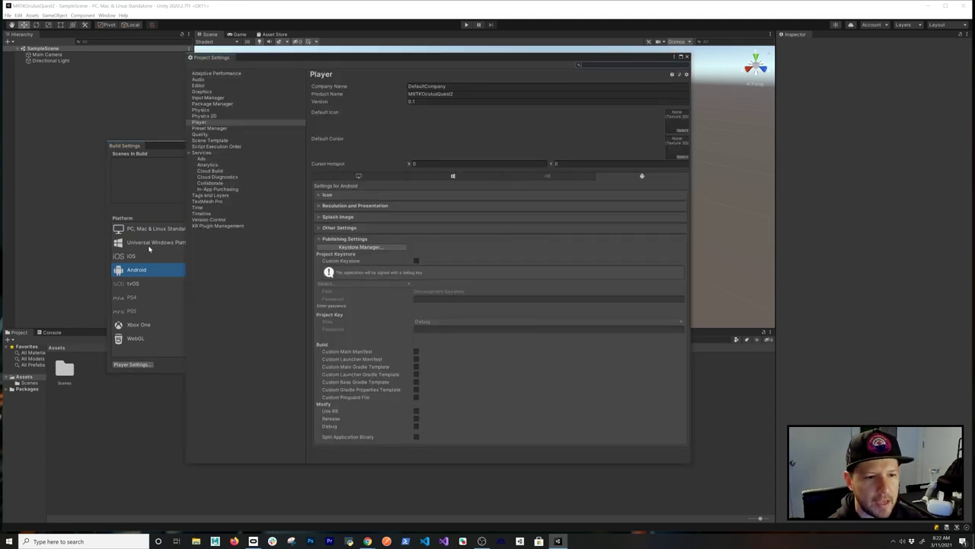
left_click(170, 153)
left_click(390, 366)
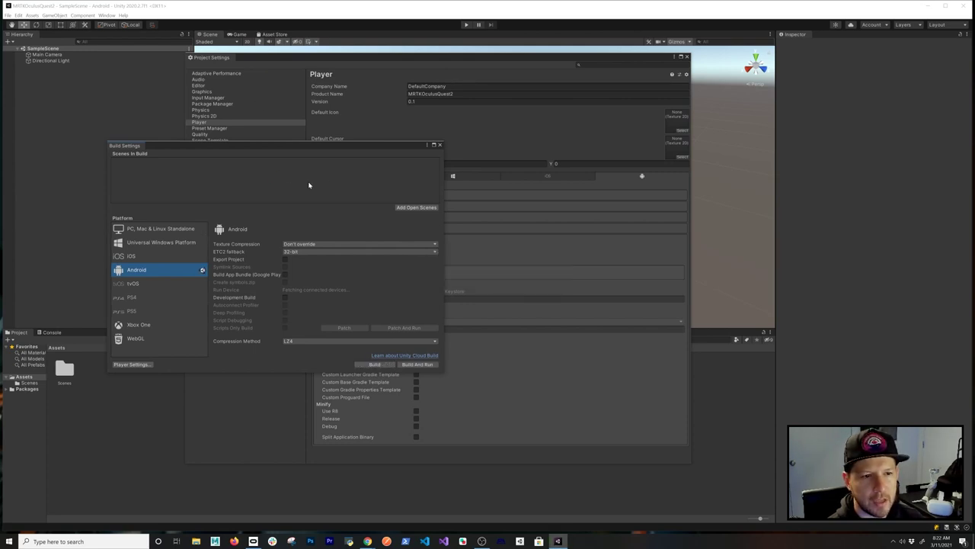
left_click(440, 144)
left_click_drag(387, 58, 496, 58)
left_click(105, 15)
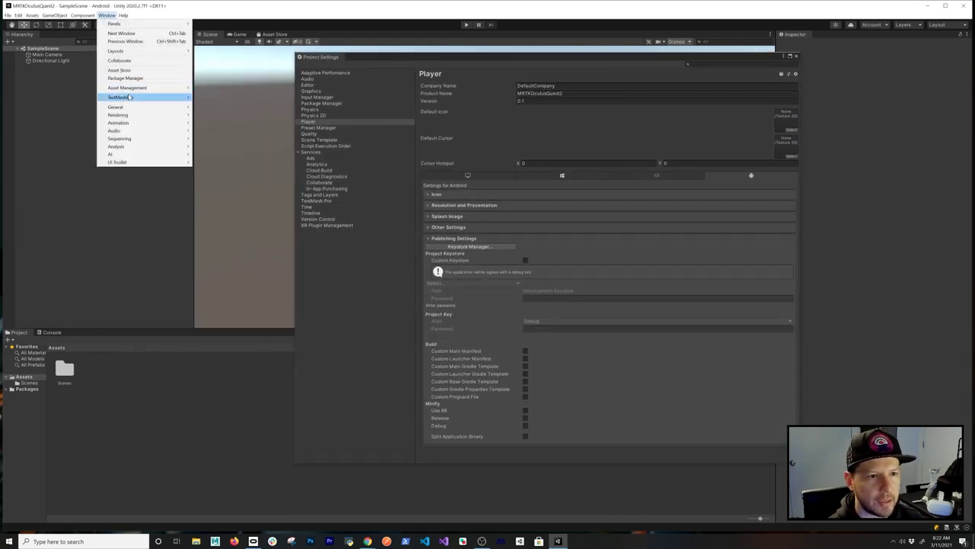
Install the Oculus XR Plugin from the Unity Registry via Package Manager
left_click(126, 78)
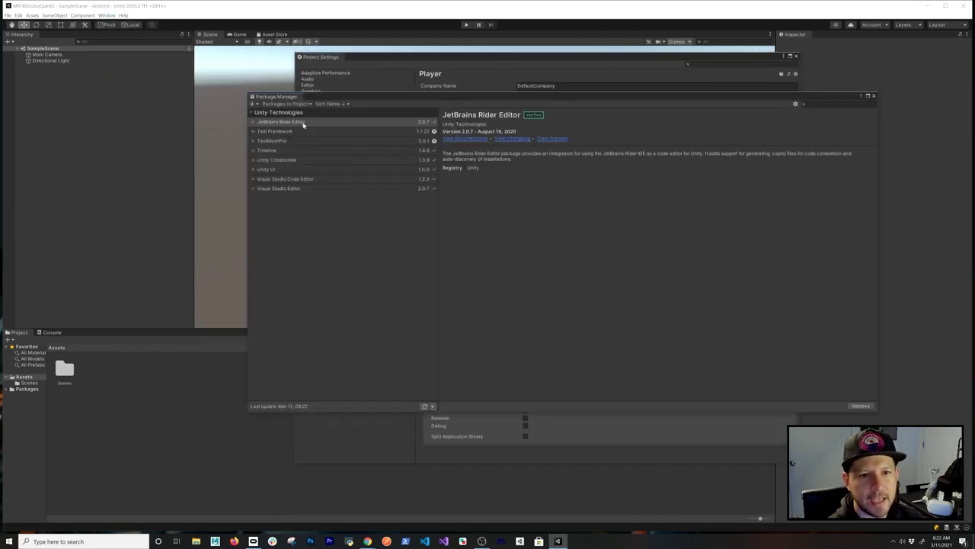
left_click(288, 104)
left_click(278, 112)
left_click(808, 104)
type("Oculus XR")
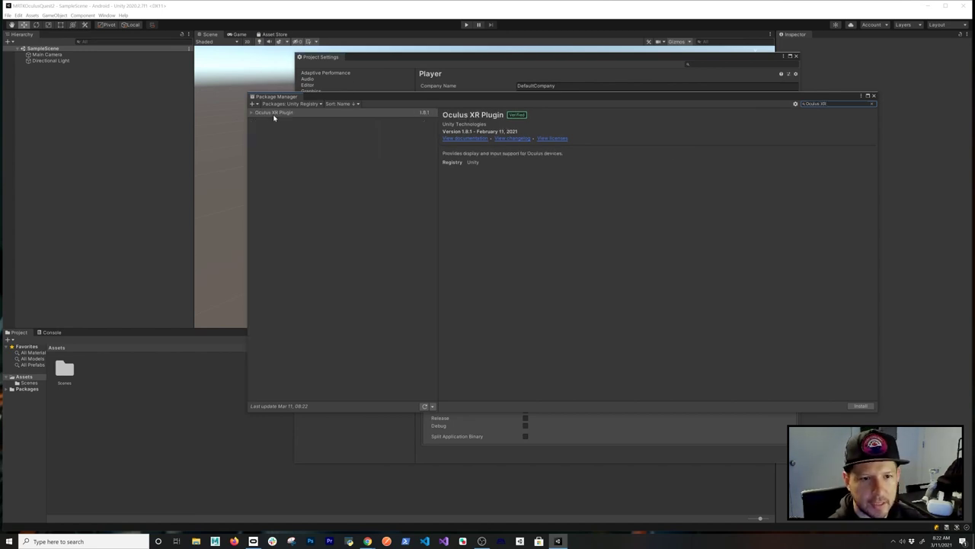
left_click(366, 116)
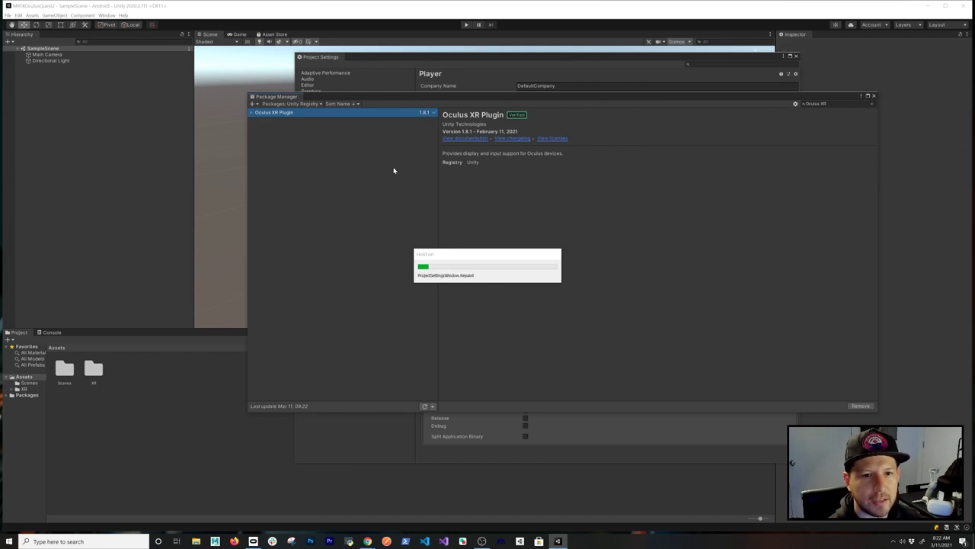
left_click_drag(416, 101, 292, 123)
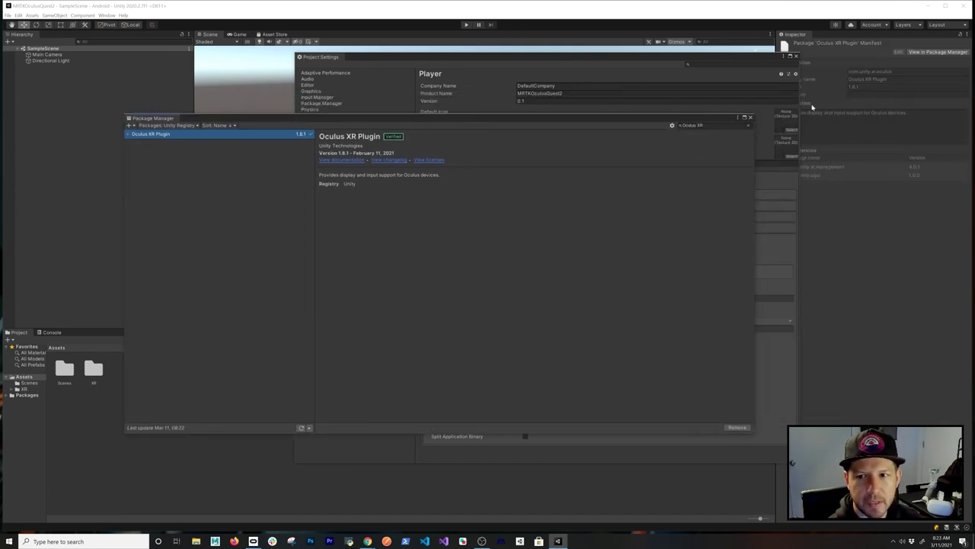
Enable Oculus as an XR Plug-in Management provider
left_click(750, 117)
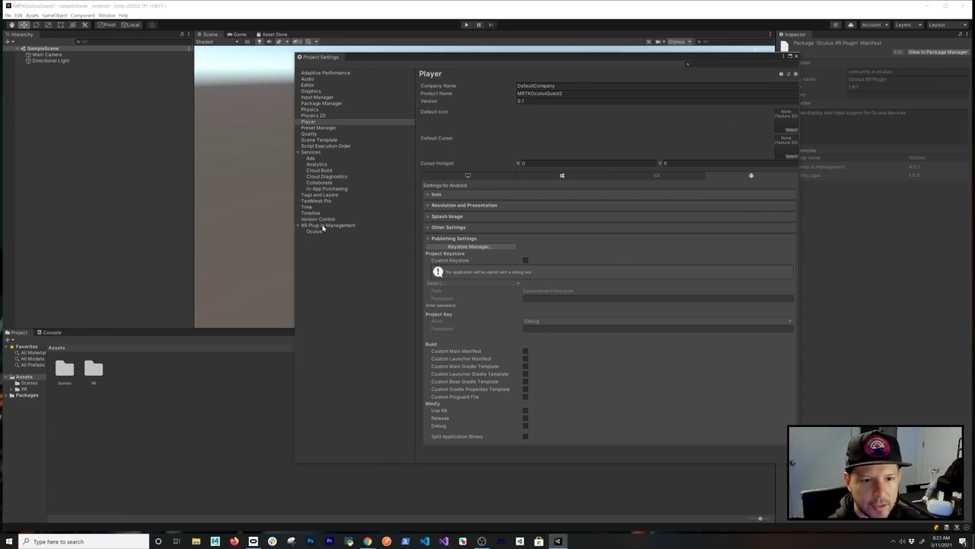
left_click(323, 226)
left_click(424, 130)
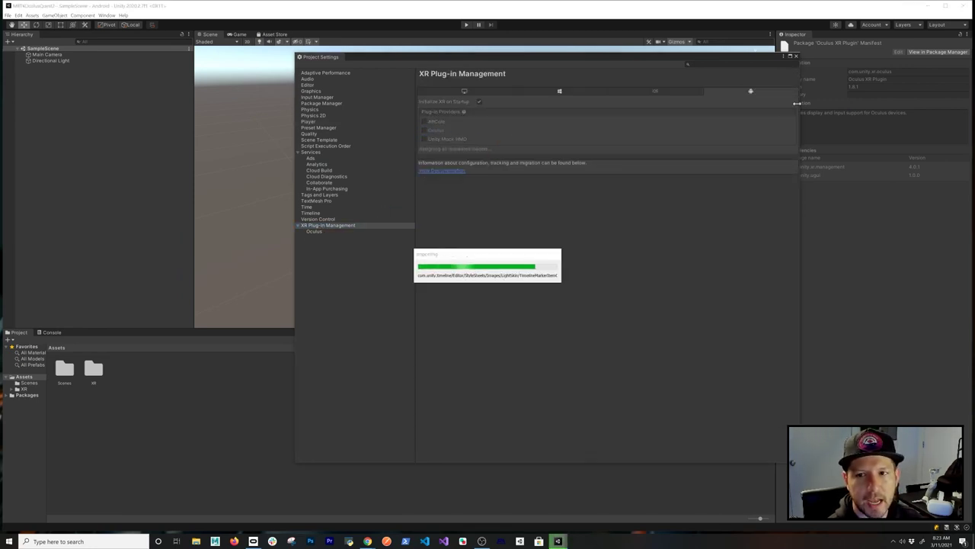
left_click(474, 91)
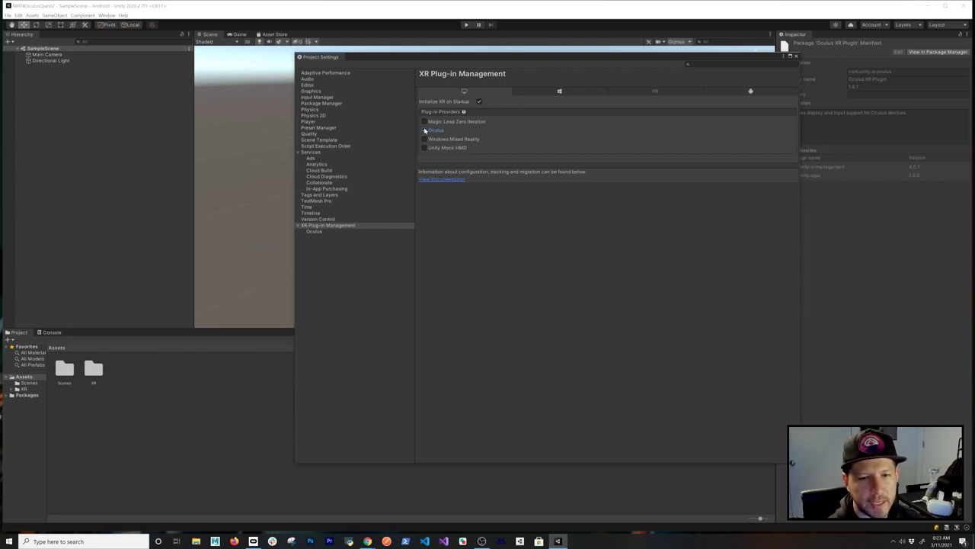
Add Quest 2 as an Android target device in the Oculus settings and close Project Settings
left_click(314, 232)
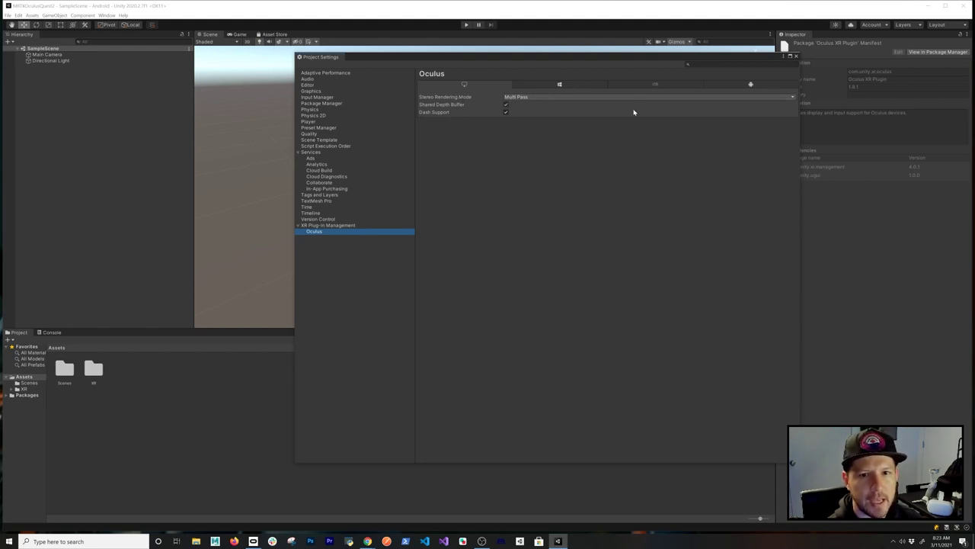
left_click(746, 84)
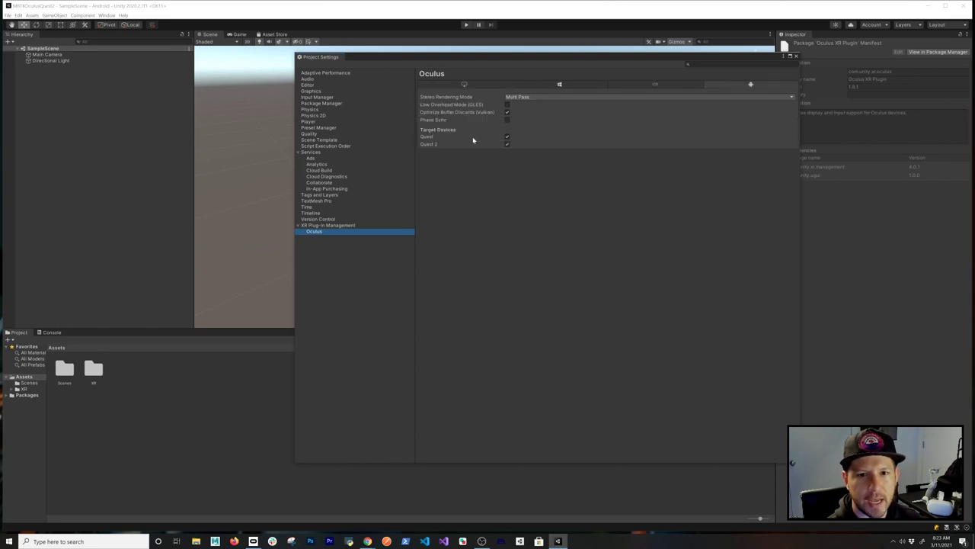
left_click(507, 144)
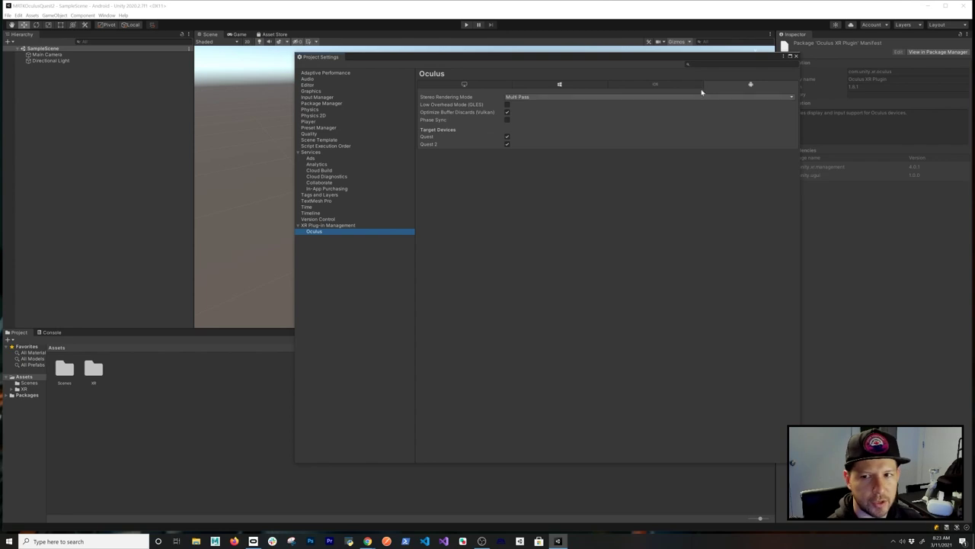
left_click(796, 57)
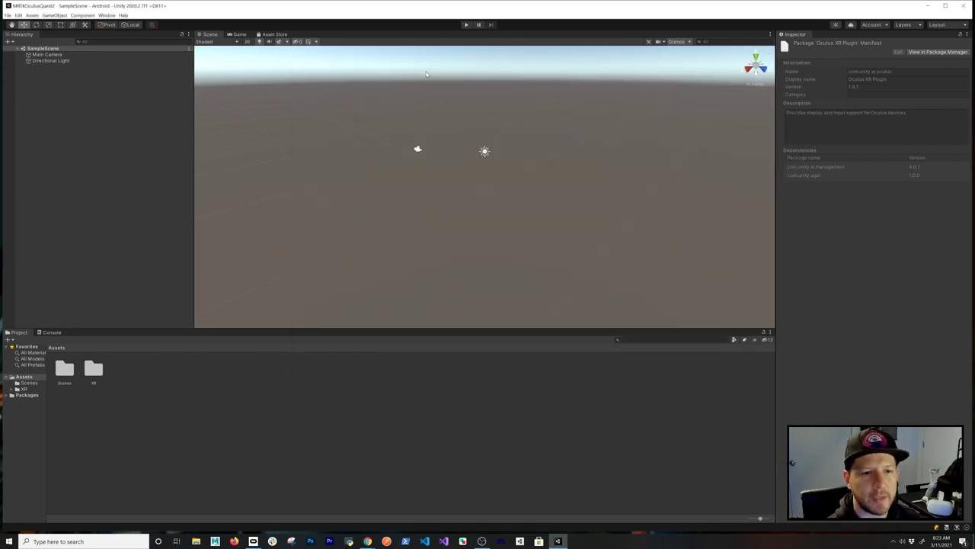
Find the Oculus Integration package under My Assets in Package Manager
left_click(106, 15)
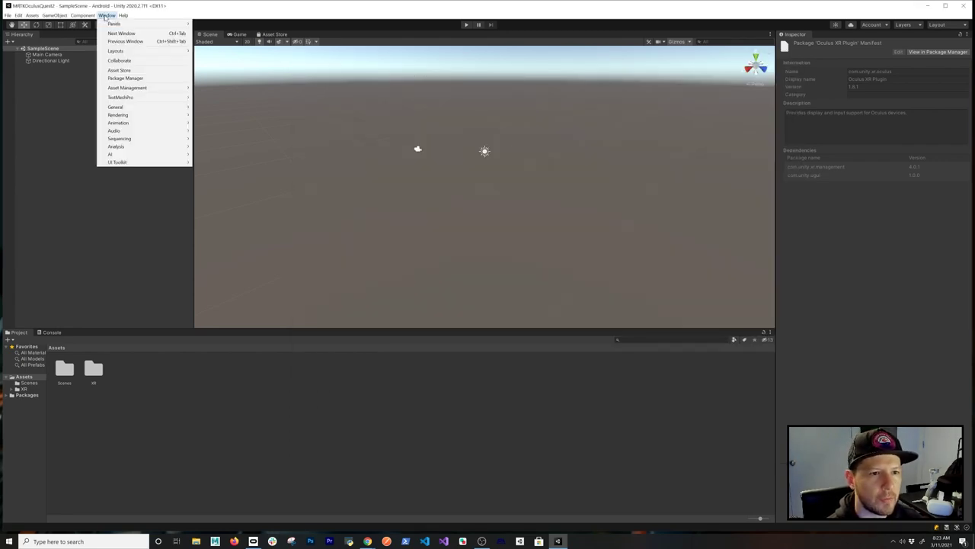
left_click(120, 78)
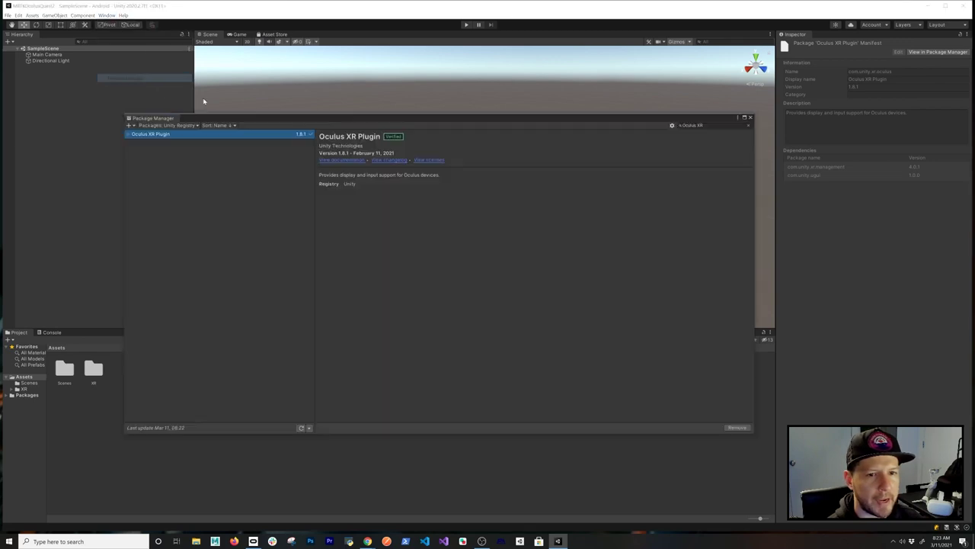
left_click(160, 127)
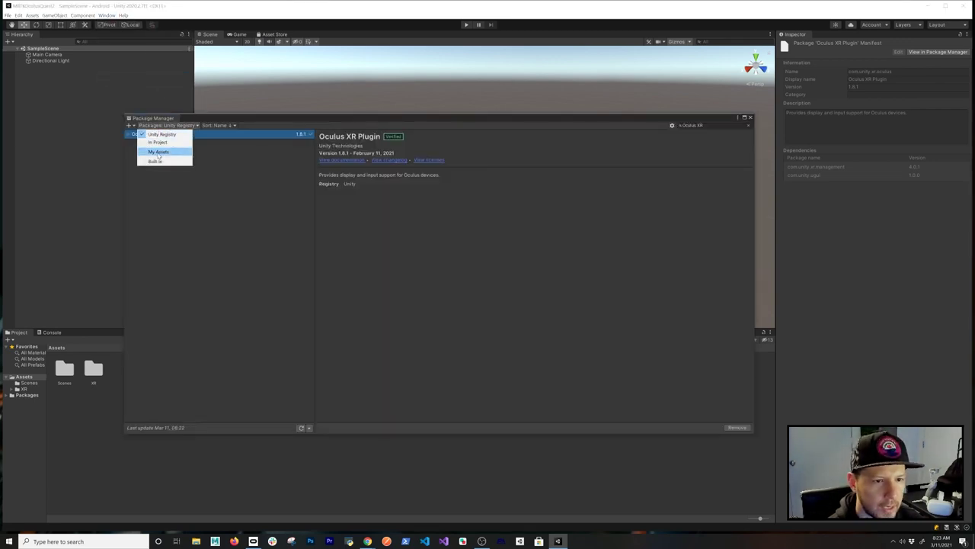
left_click(159, 152)
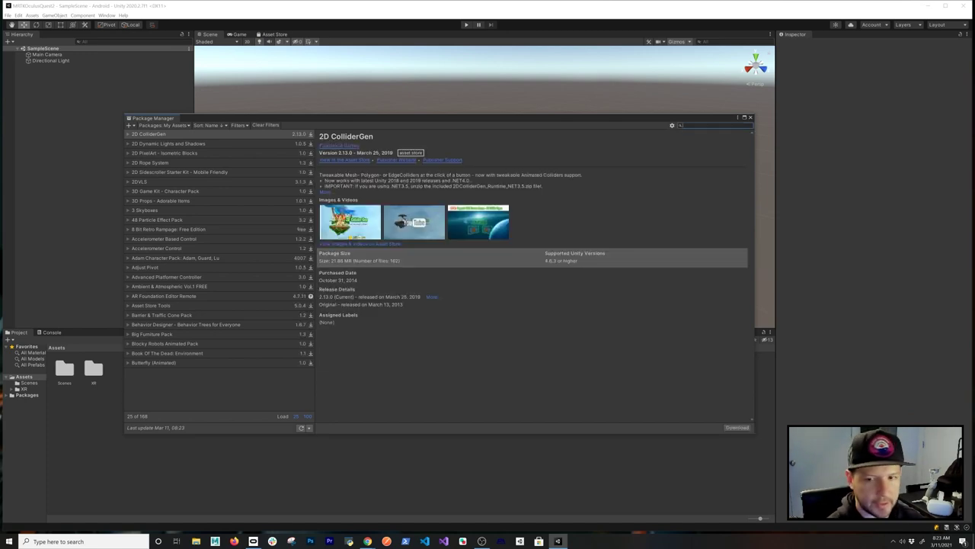
left_click(701, 126)
type("Oculus")
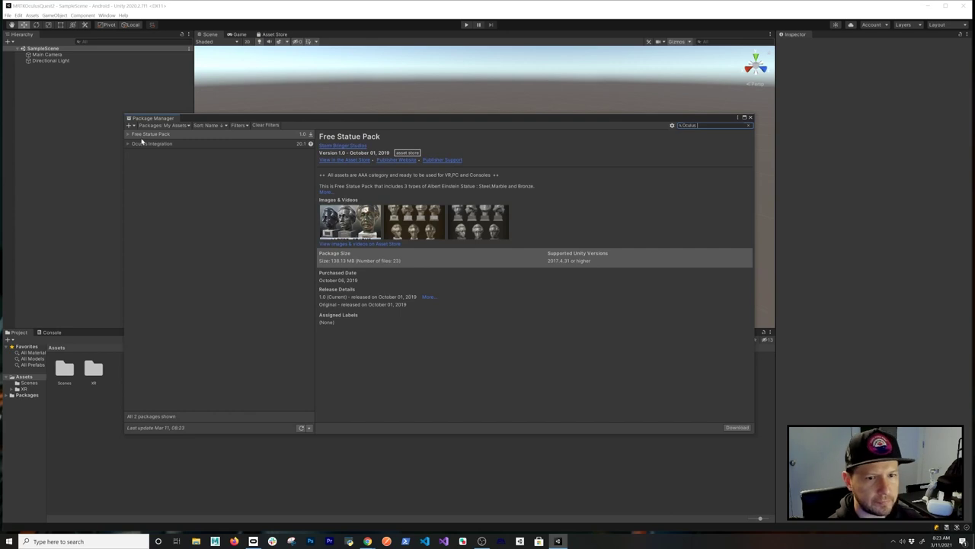
left_click(172, 147)
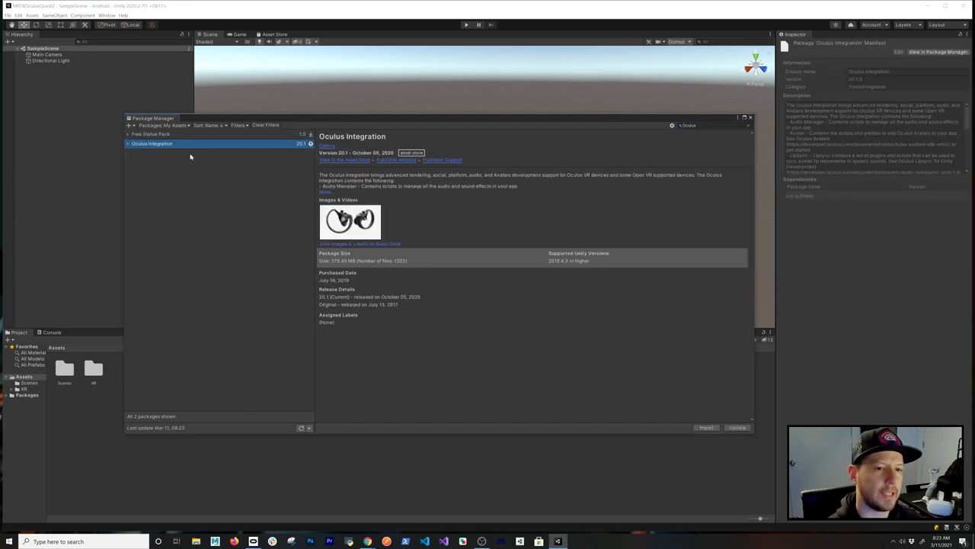
Start downloading the Oculus Integration 25.0.0 update
left_click(128, 144)
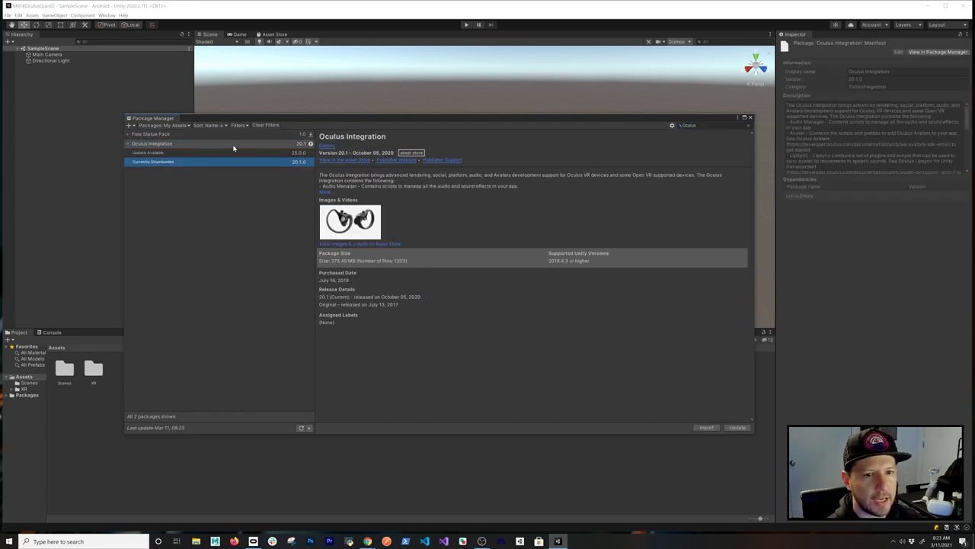
left_click(255, 153)
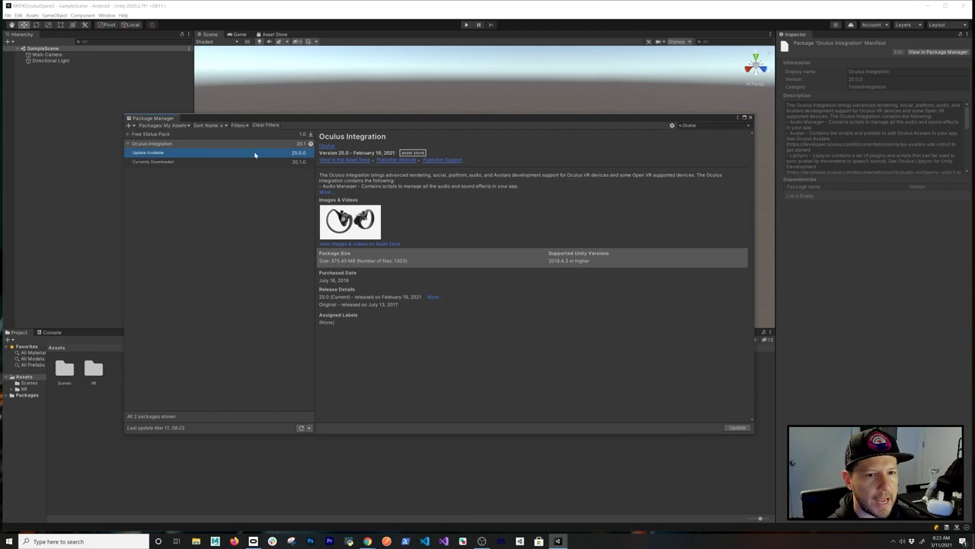
left_click(294, 163)
left_click(281, 153)
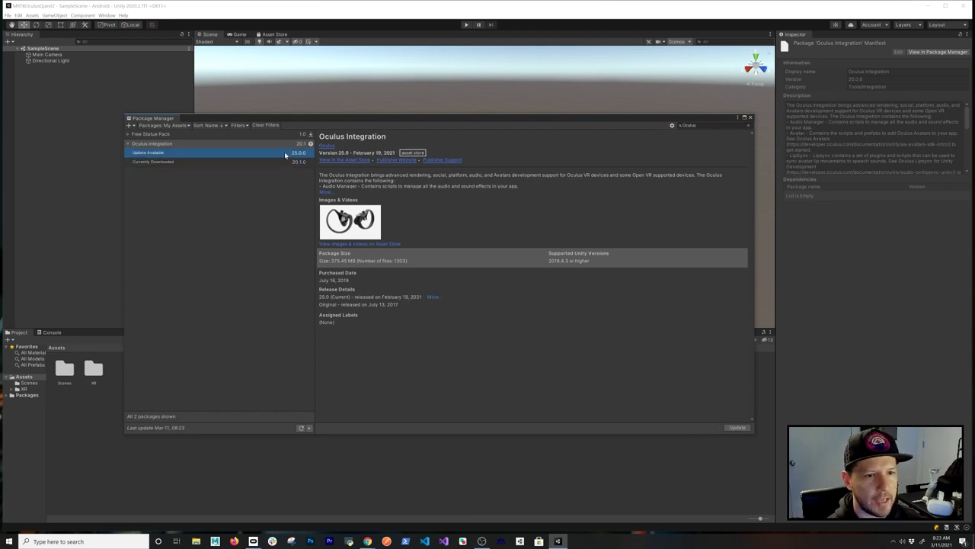
left_click(737, 427)
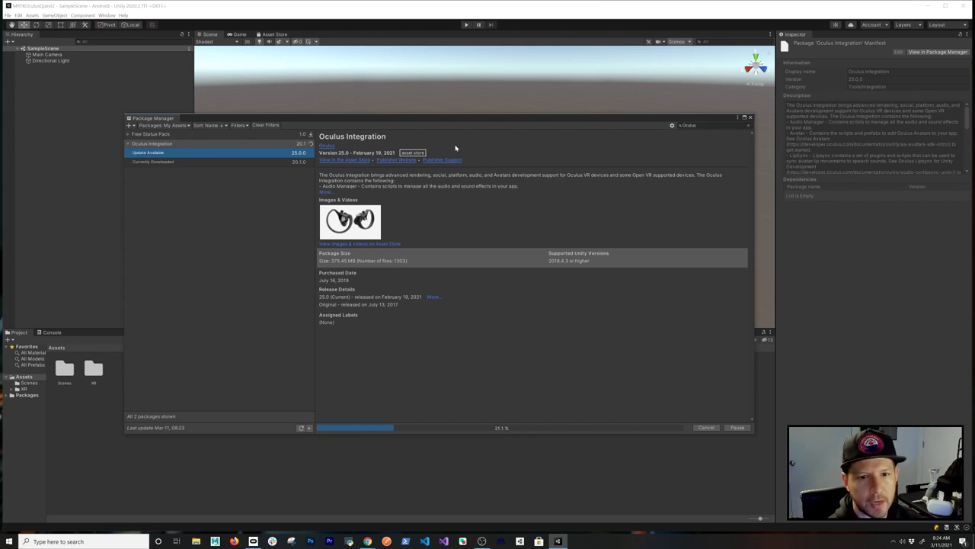
Launch the Mixed Reality Feature Tool and centre its window
left_click_drag(461, 122, 486, 106)
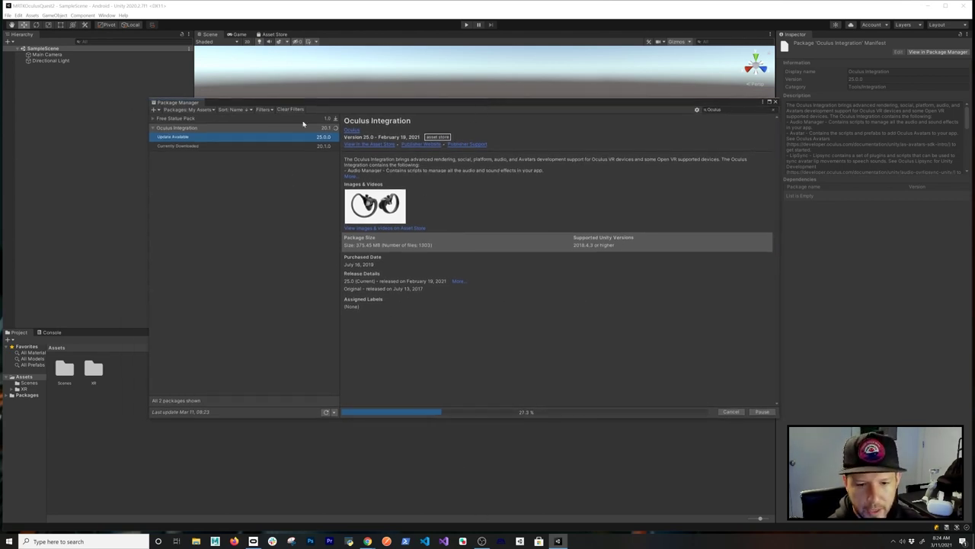
left_click(501, 541)
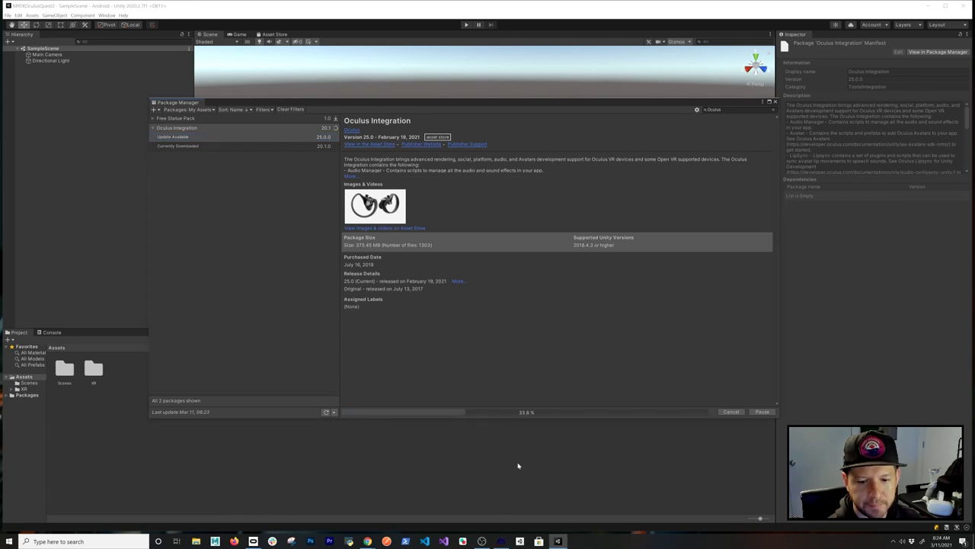
left_click_drag(268, 58, 490, 197)
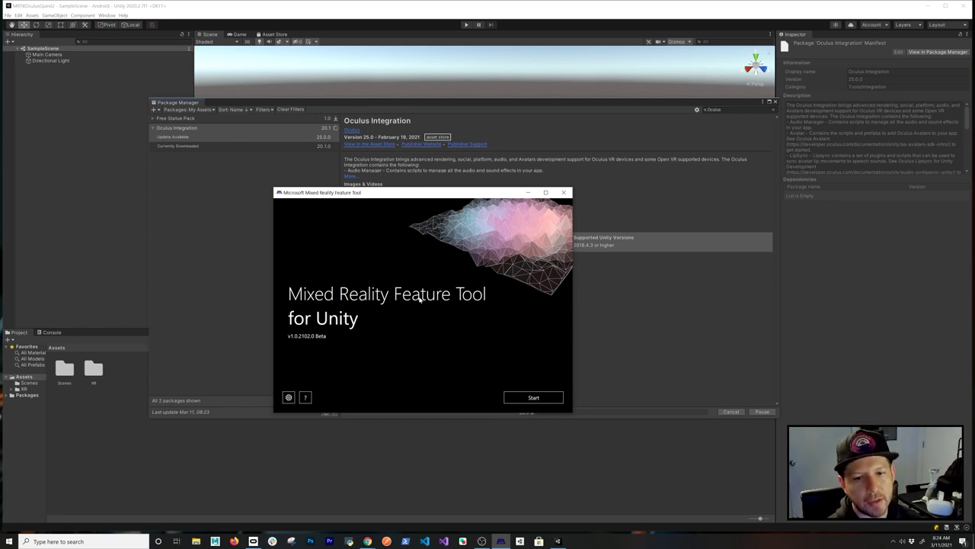
Select Mixed Reality Toolkit Examples and Foundation in the Feature Tool and get the features
left_click(520, 399)
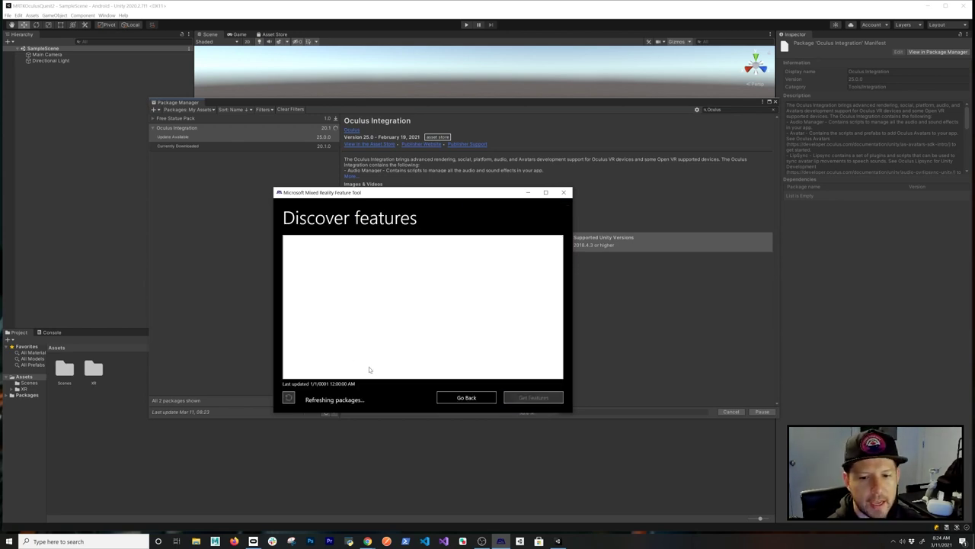
left_click_drag(418, 196, 204, 163)
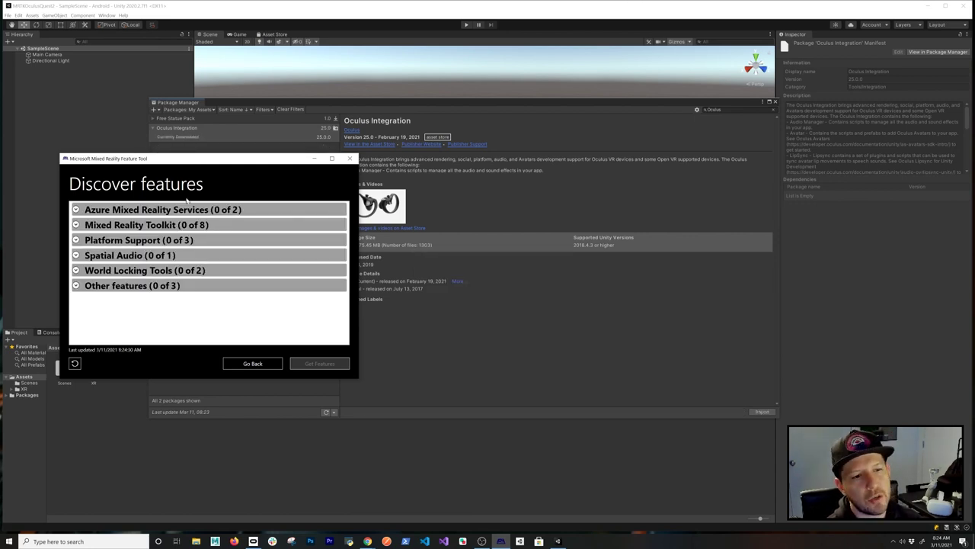
left_click(76, 224)
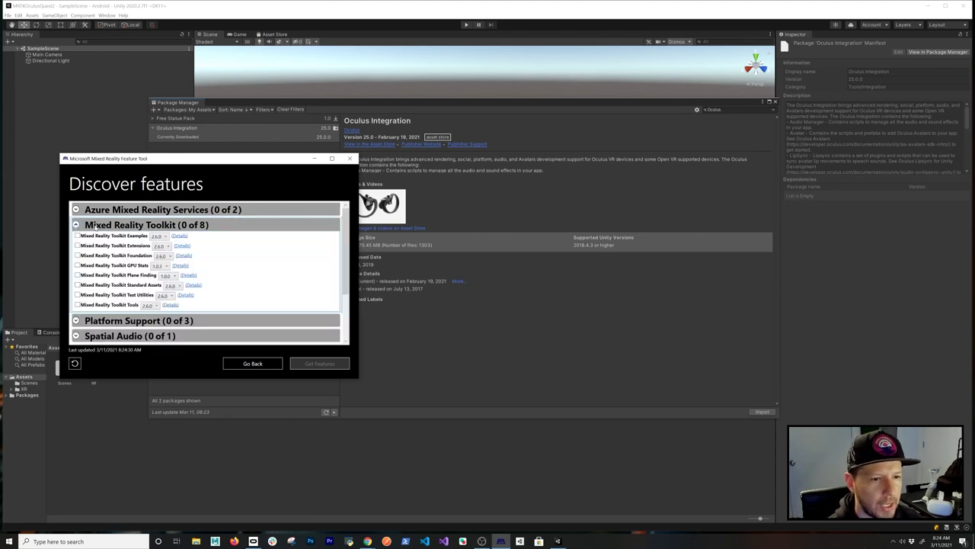
left_click(76, 236)
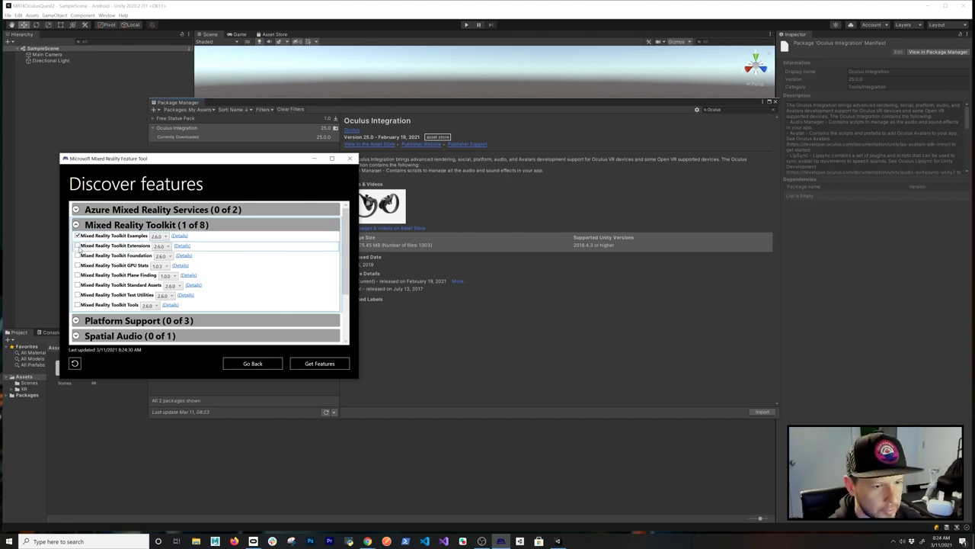
left_click(77, 256)
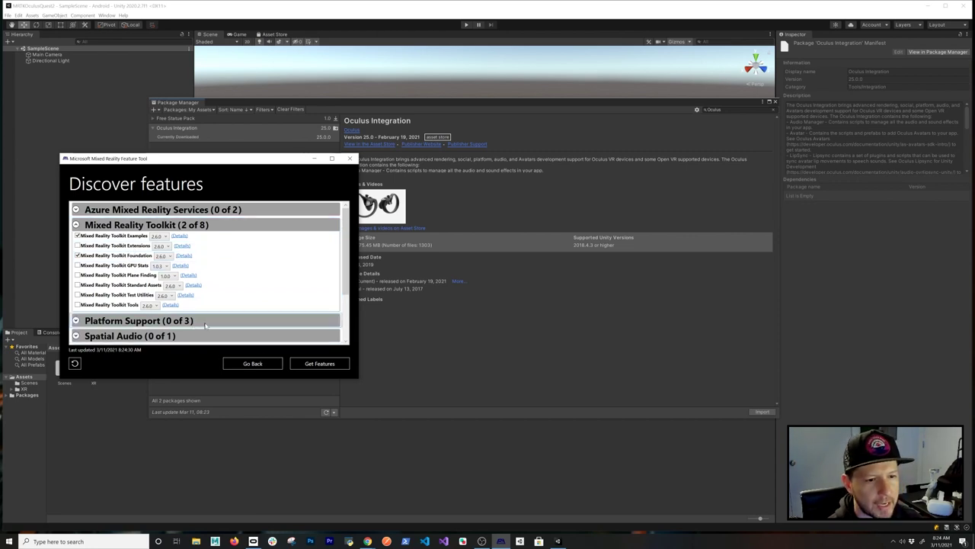
left_click(319, 363)
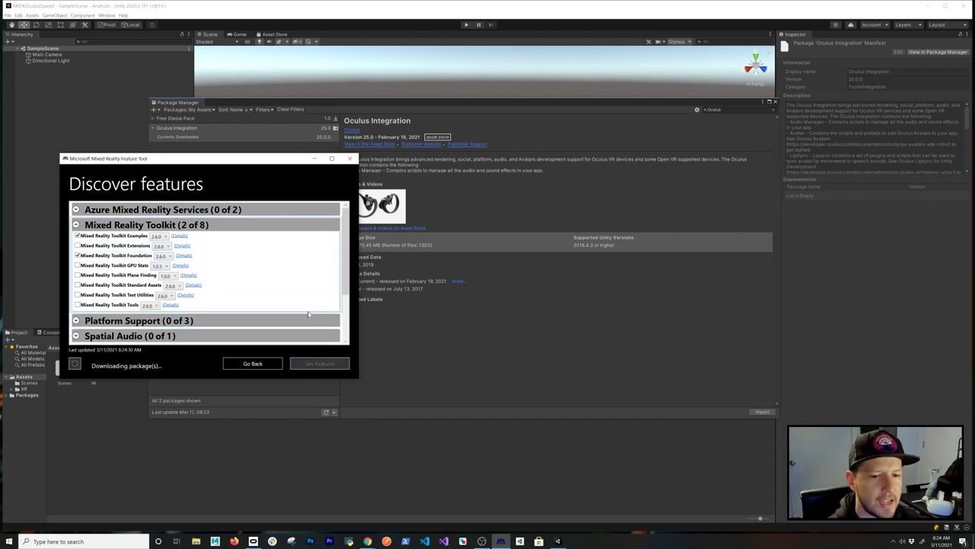
Begin importing Oculus Integration 25.0 in Unity
left_click(265, 139)
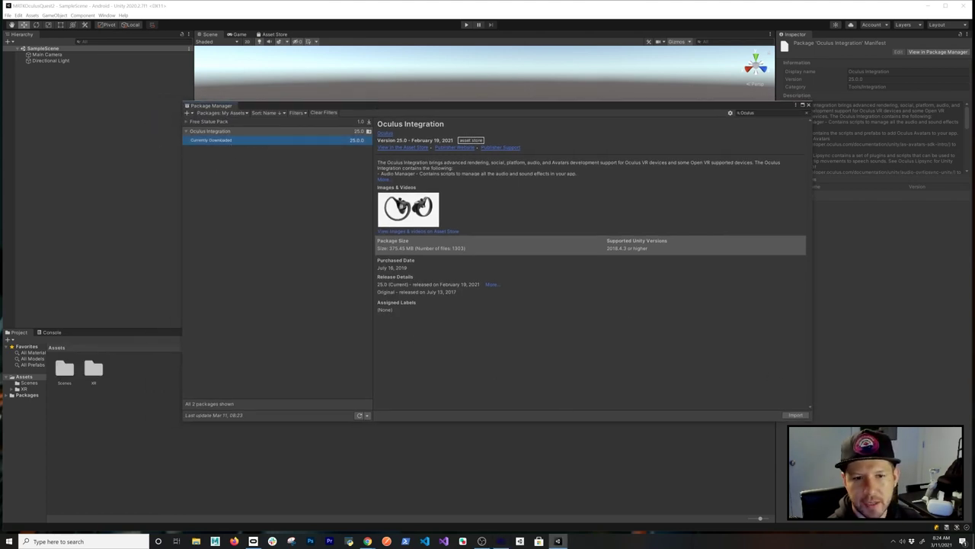
left_click(805, 416)
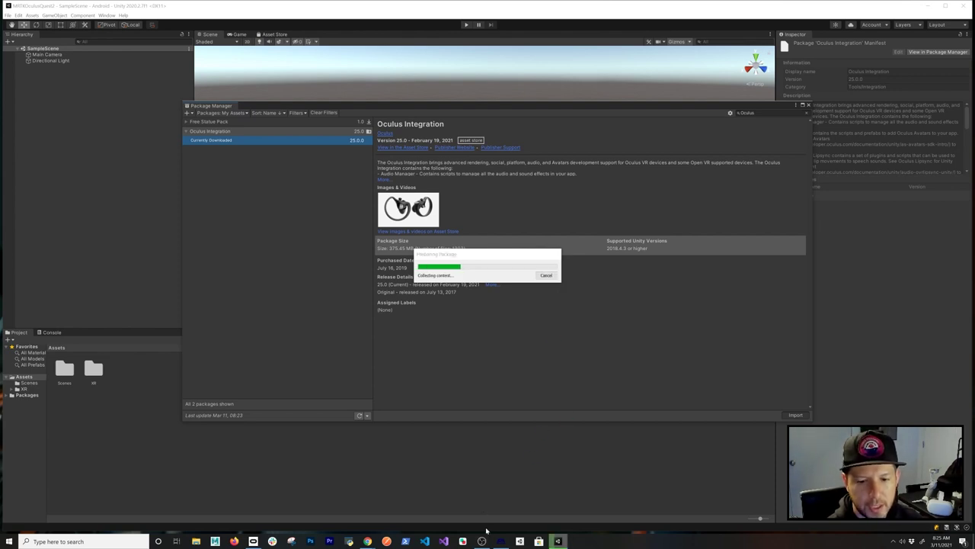
left_click(501, 541)
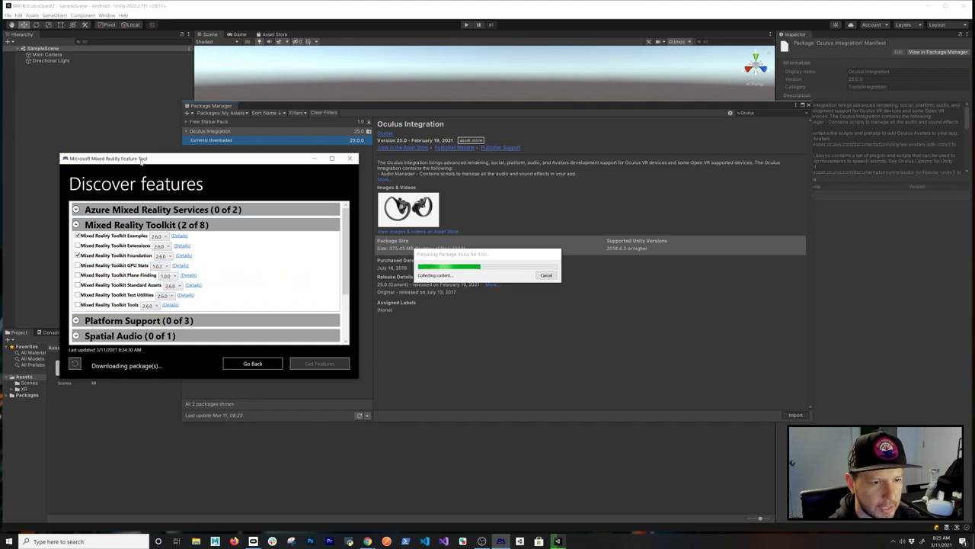
left_click_drag(141, 160, 130, 101)
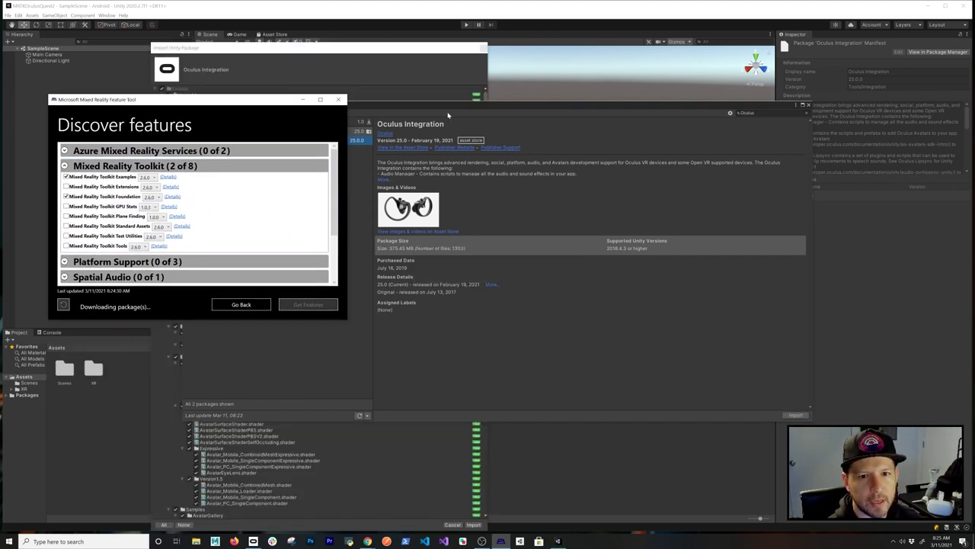
Import all files of the Oculus Integration package and bring up the Feature Tool's import page
left_click(396, 65)
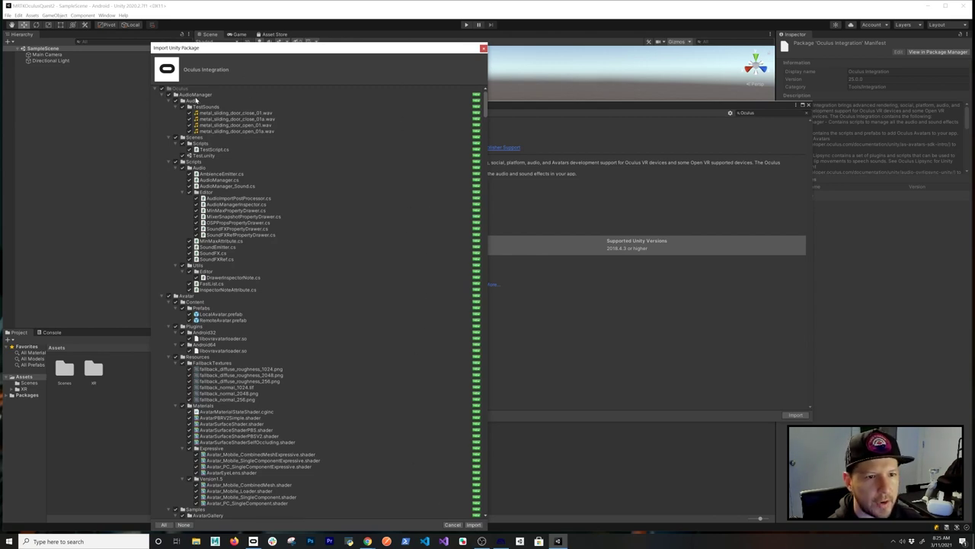
scroll(250, 293, "down", 12)
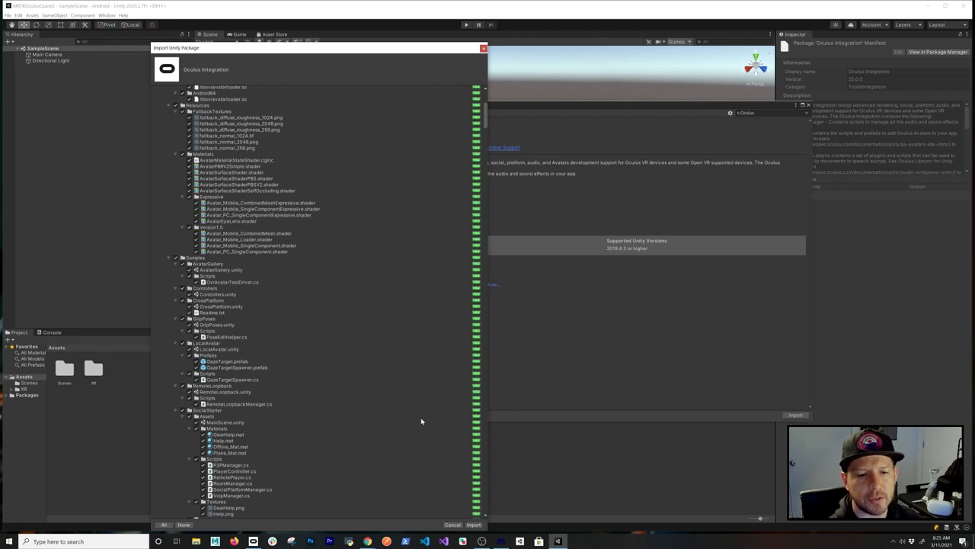
left_click(472, 525)
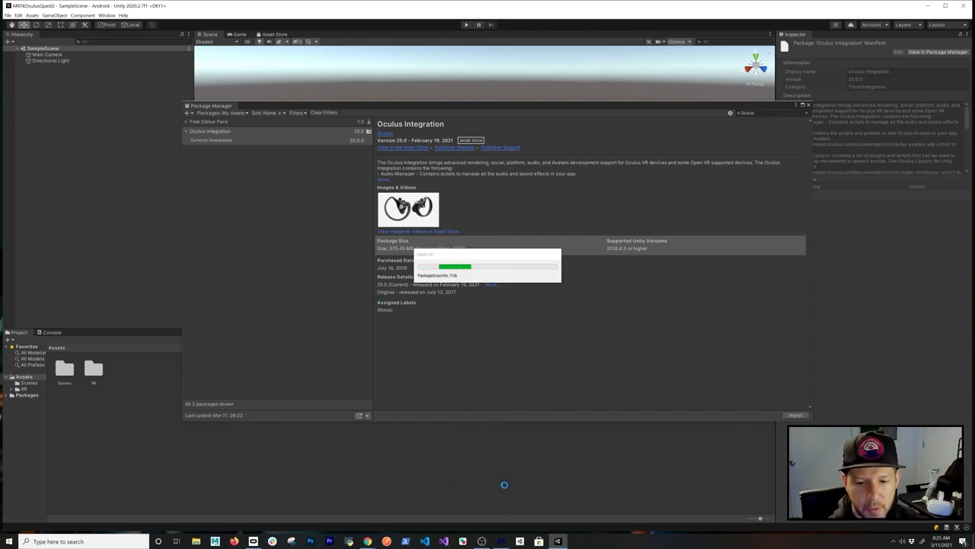
left_click(500, 541)
left_click_drag(154, 102, 157, 115)
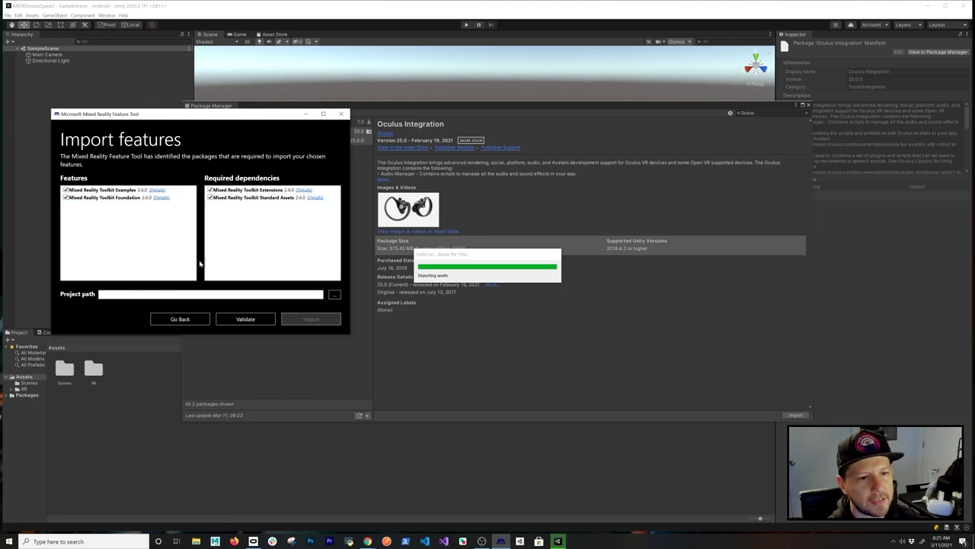
Set the MRTKOculusQuest2 folder as the Feature Tool's project path
left_click(335, 294)
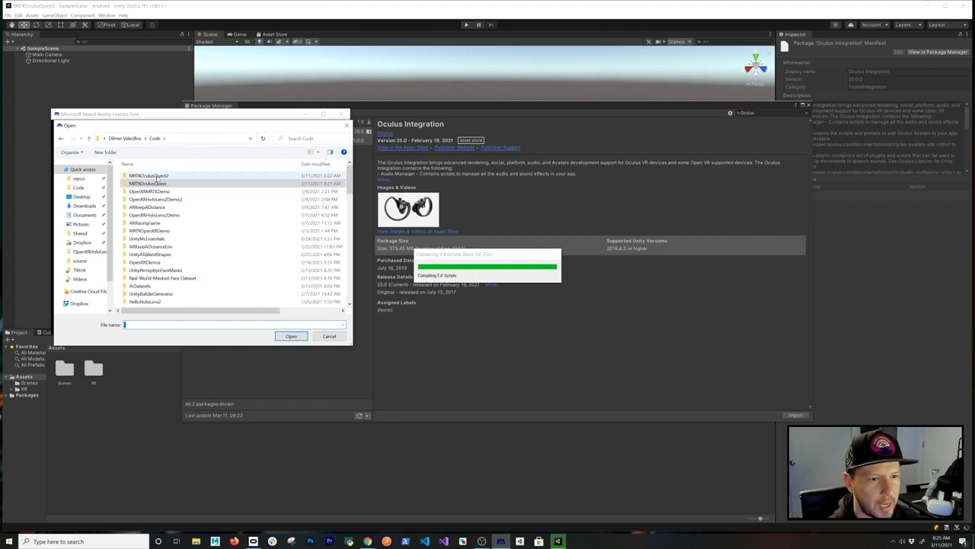
double_click(153, 176)
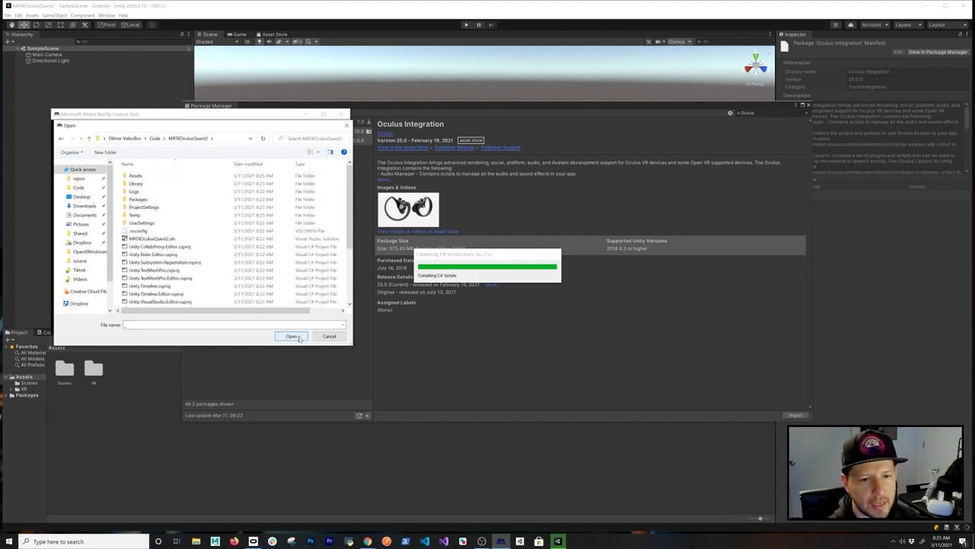
left_click(291, 336)
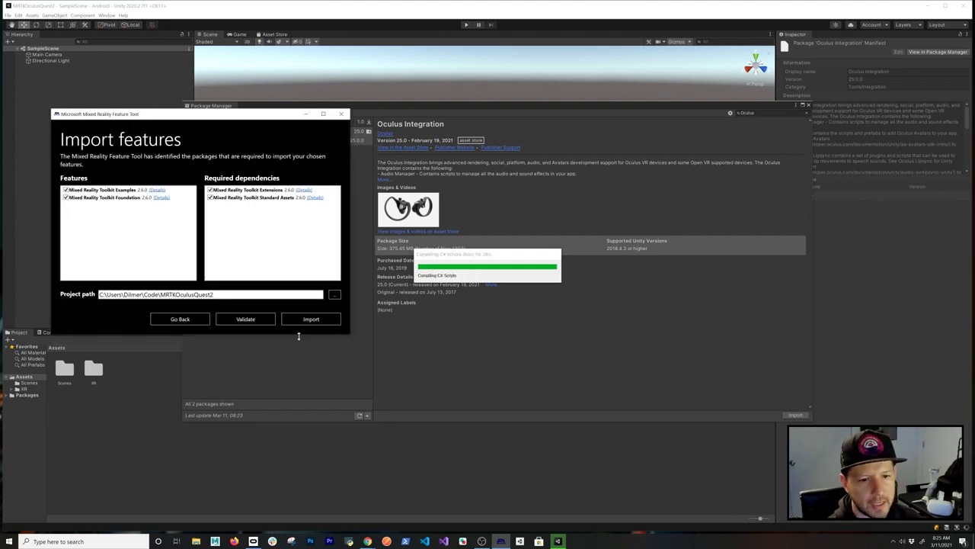
Validate, import and approve the MRTK 2.6.0 packages, then exit the Feature Tool
left_click(252, 321)
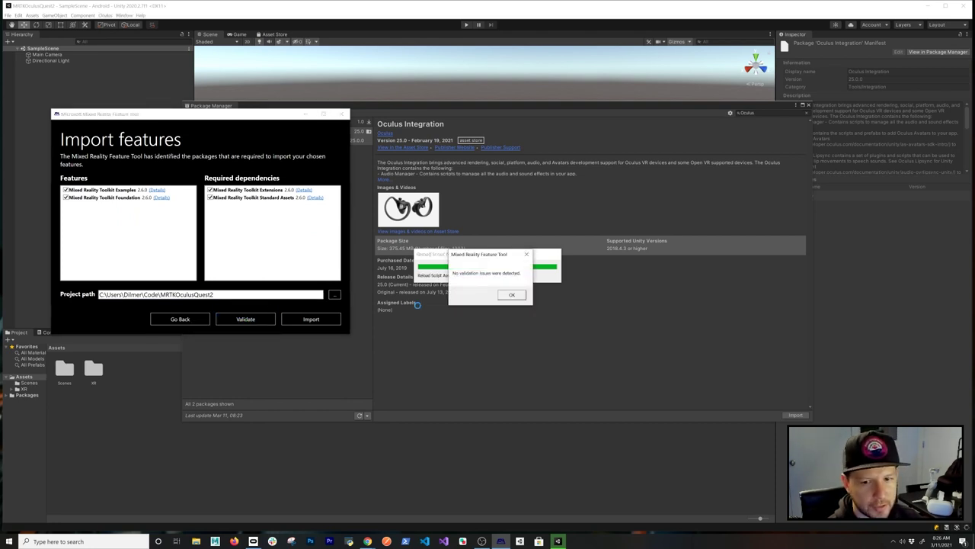
left_click(509, 295)
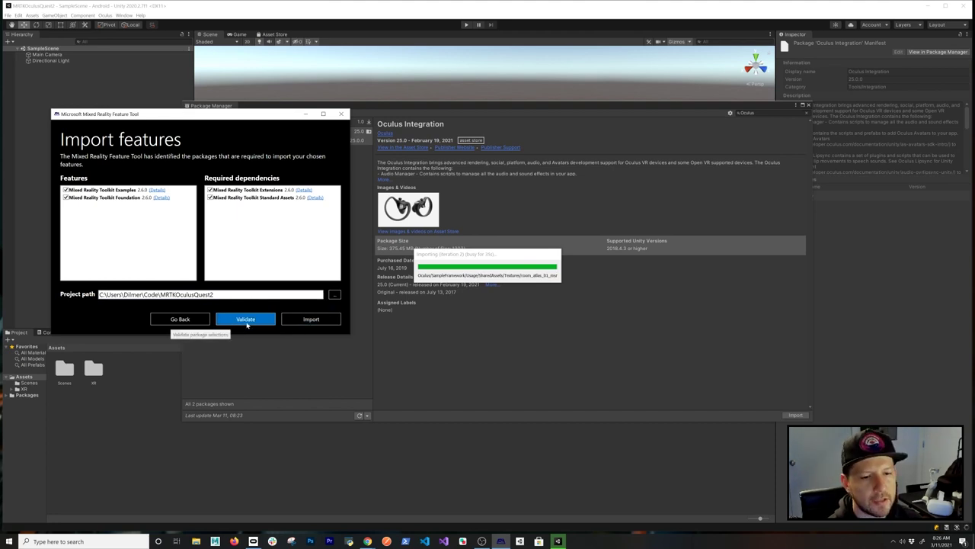
left_click(308, 320)
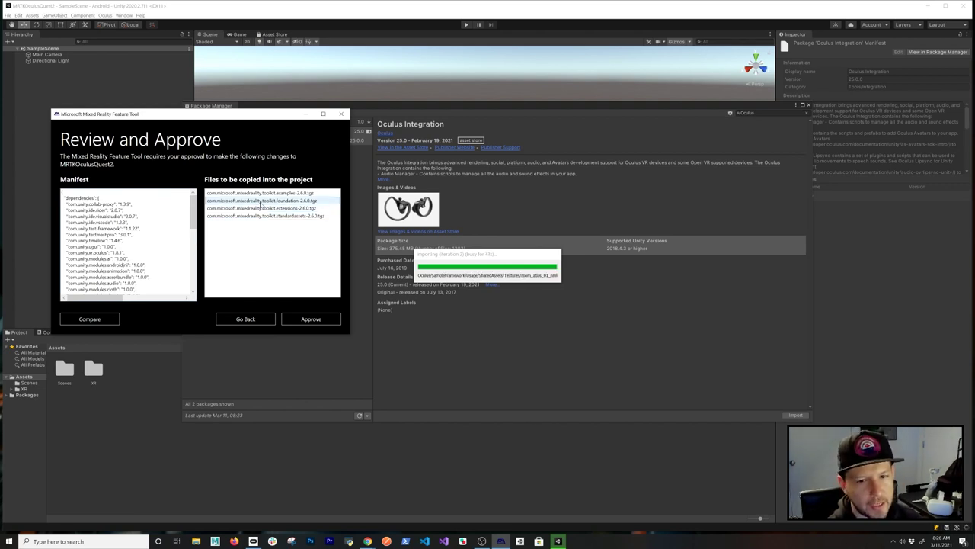
left_click(284, 320)
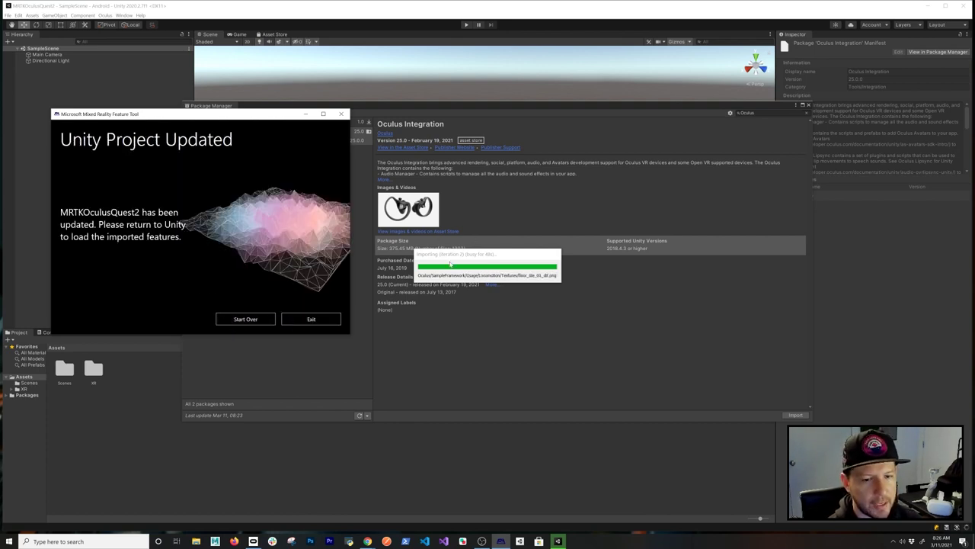
left_click(314, 320)
left_click_drag(450, 257, 278, 254)
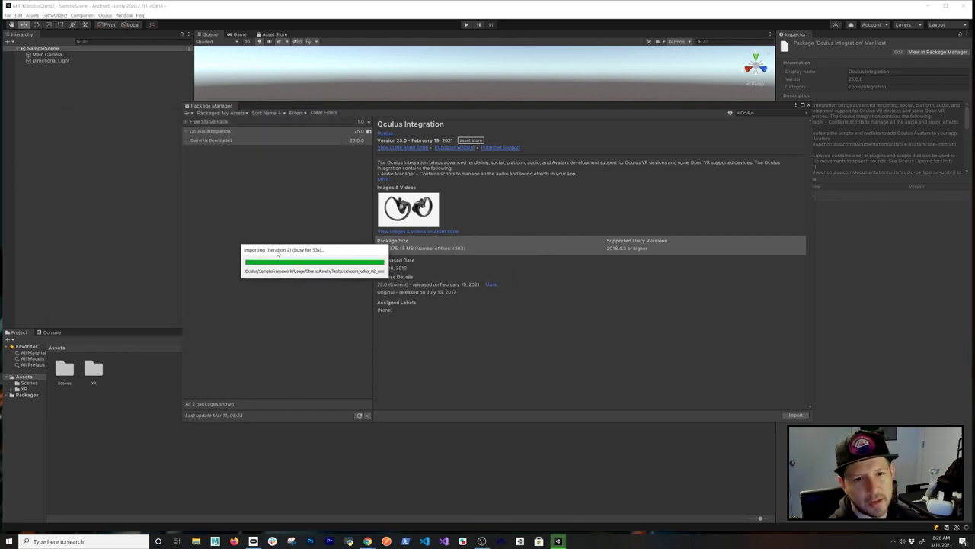
Enable the newer OVRPlugin and upgrade to the new spatializer plugin, restarting the editor after each
left_click_drag(278, 253, 361, 254)
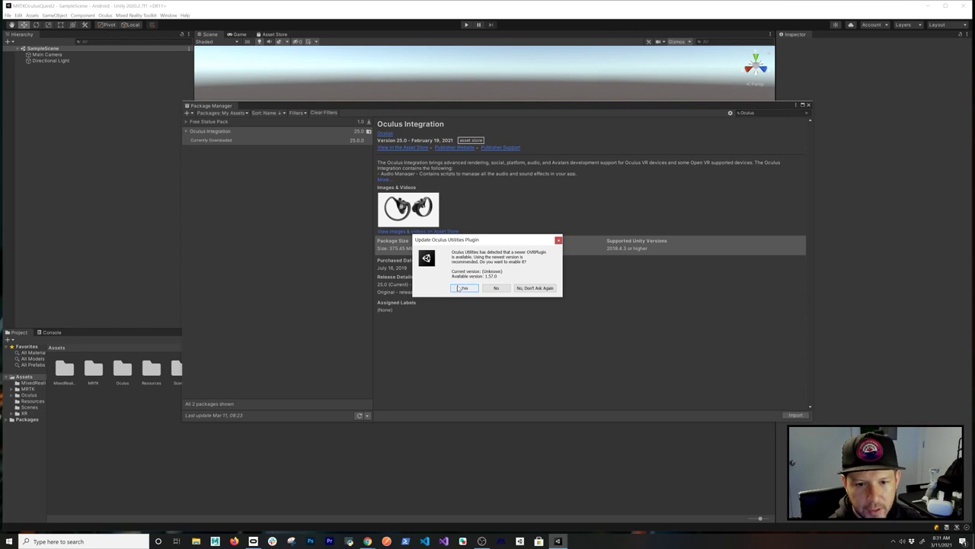
left_click(462, 288)
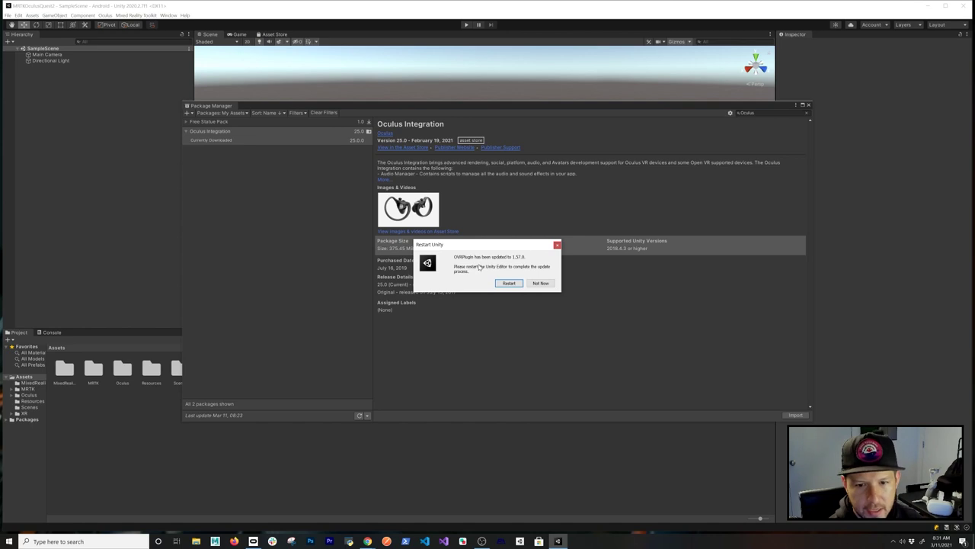
left_click(509, 282)
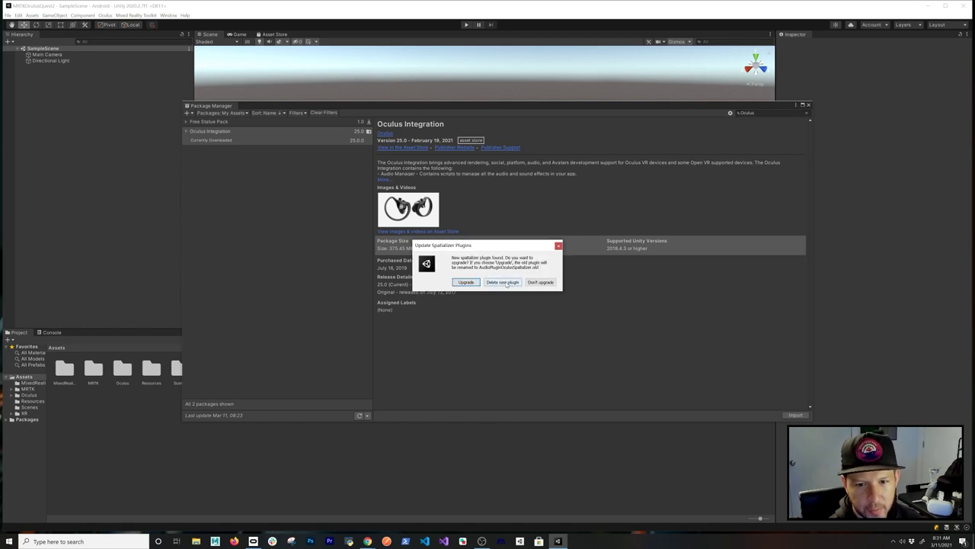
left_click(466, 281)
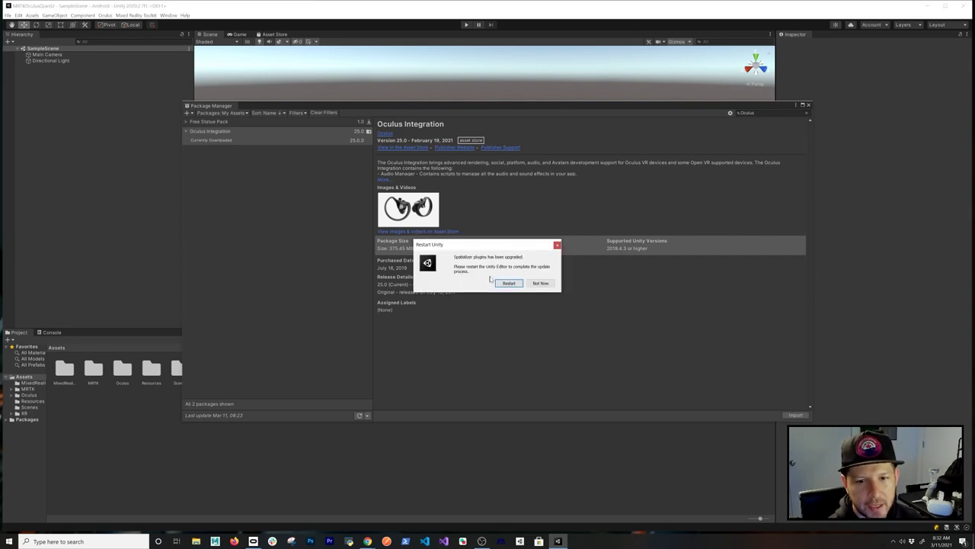
left_click(508, 284)
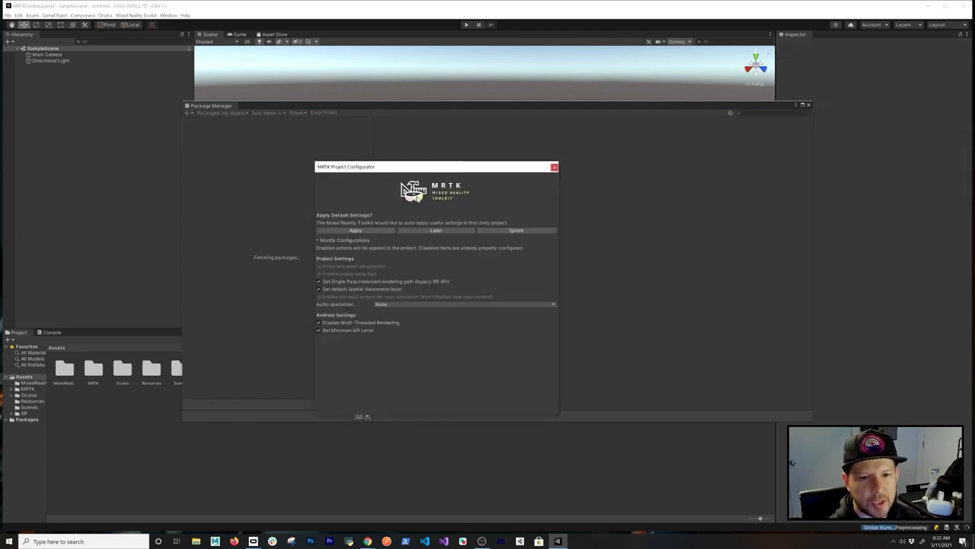
Apply MRTK's default project settings in the Project Configurator
left_click(362, 231)
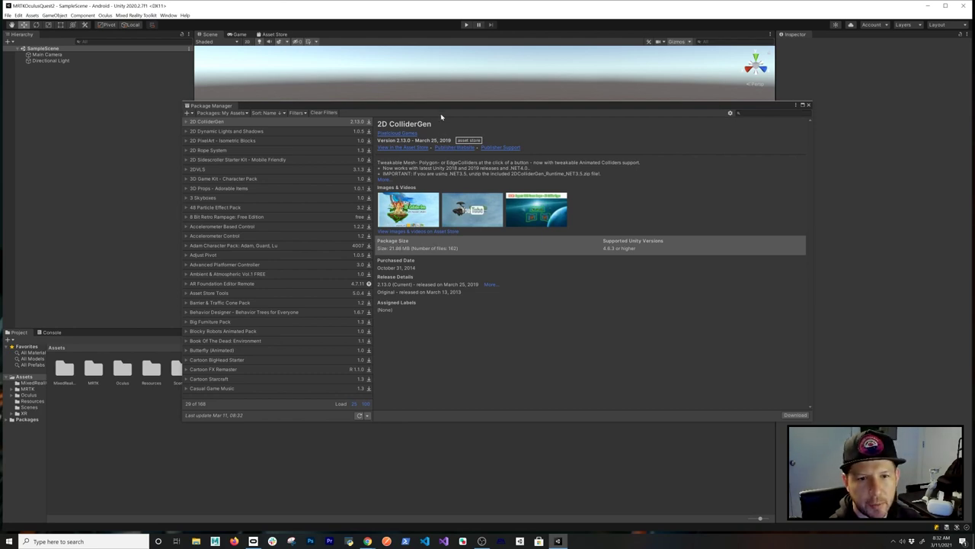
left_click_drag(431, 106, 405, 110)
left_click(720, 118)
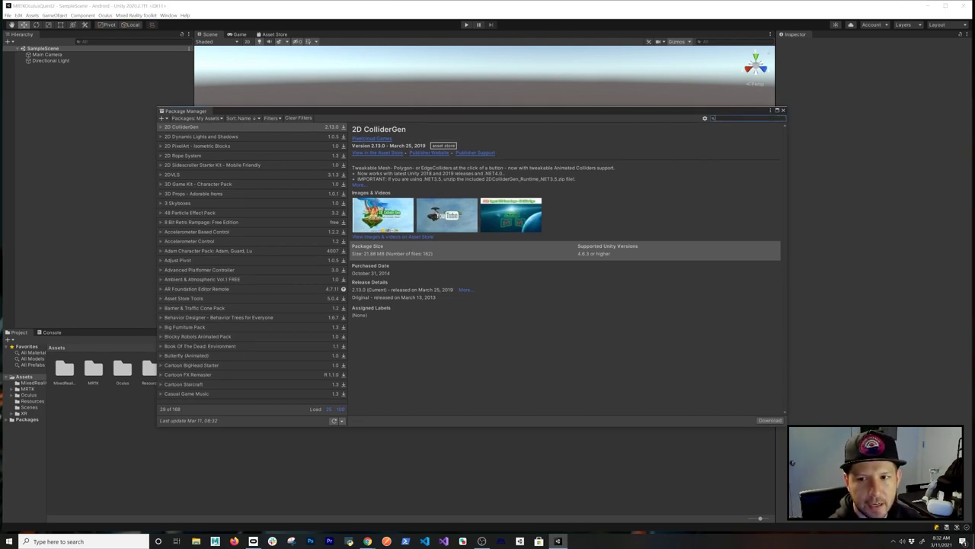
left_click(198, 119)
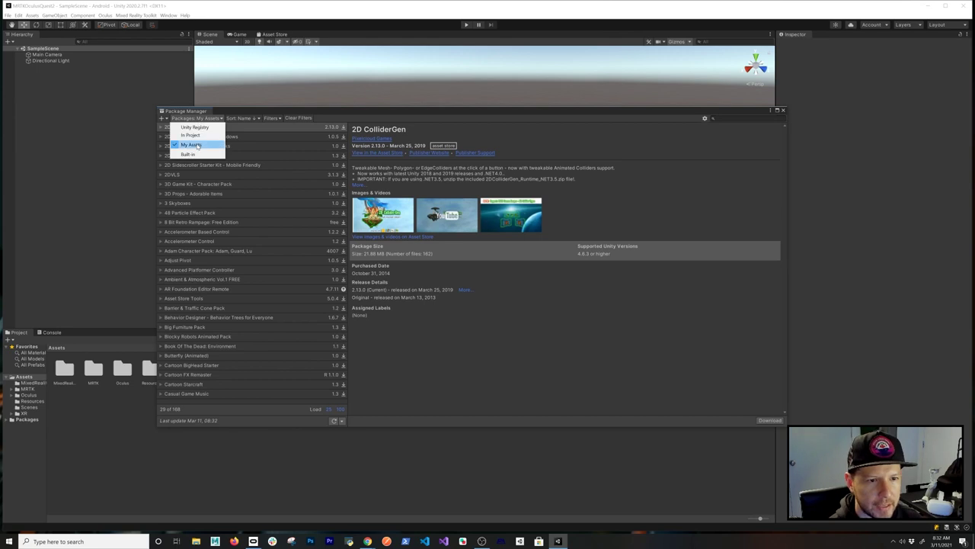
Import the Demos - HandTracking sample from the In Project Mixed Reality Toolkit Examples package
left_click(198, 136)
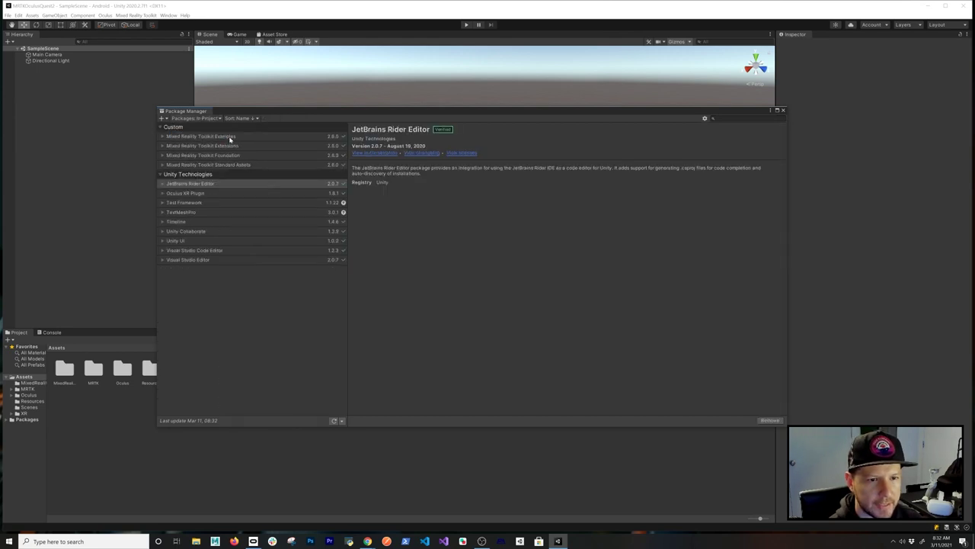
left_click(213, 137)
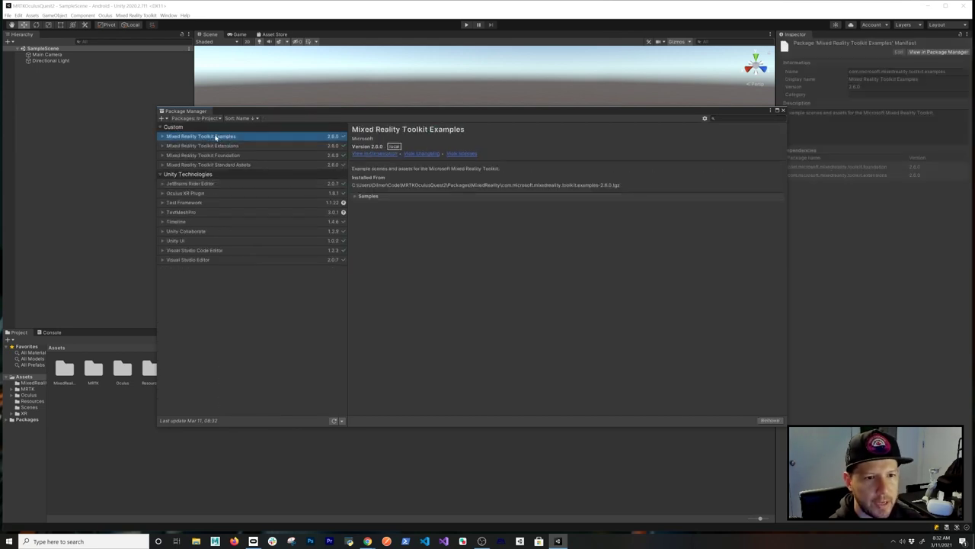
left_click(355, 196)
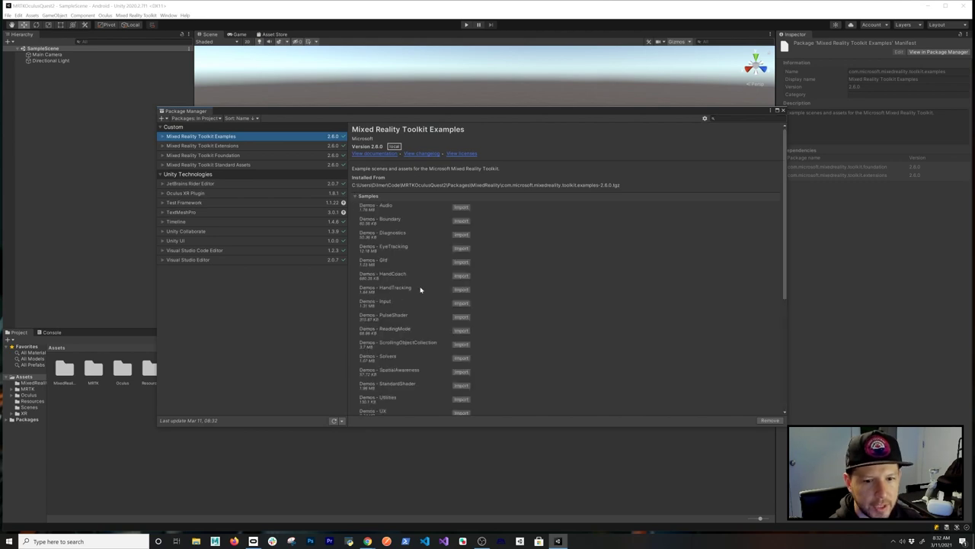
left_click(460, 289)
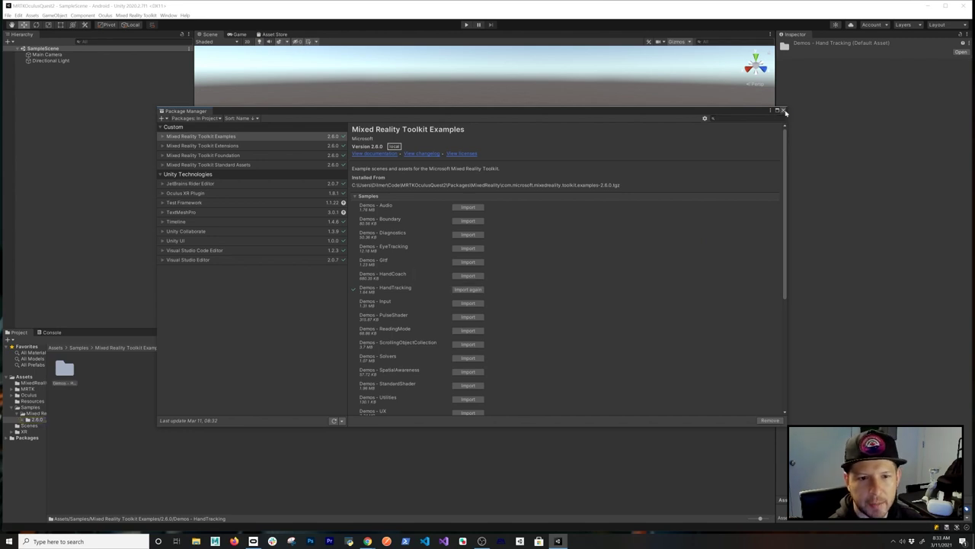
left_click(784, 111)
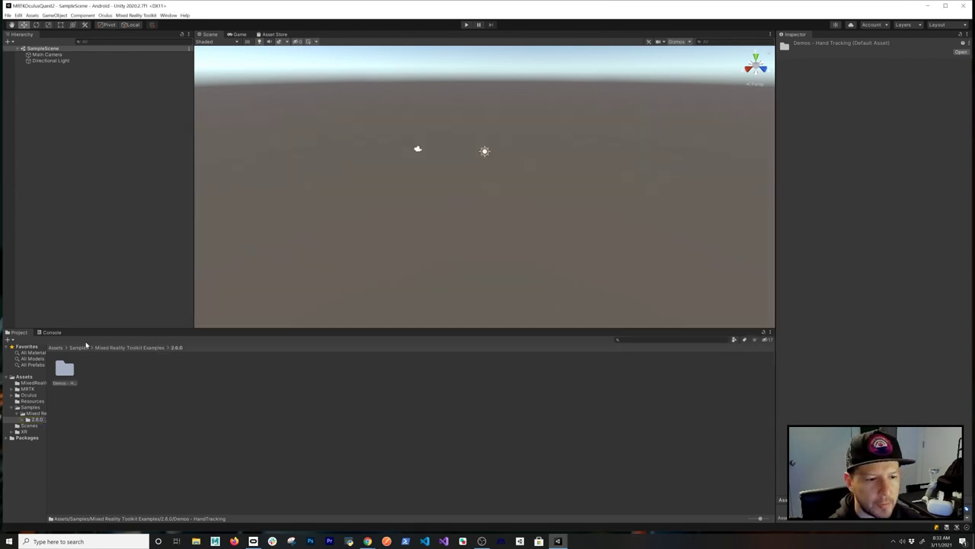
Open the HandInteractionExamples scene from Demos - HandTracking > Scenes
double_click(64, 369)
double_click(92, 369)
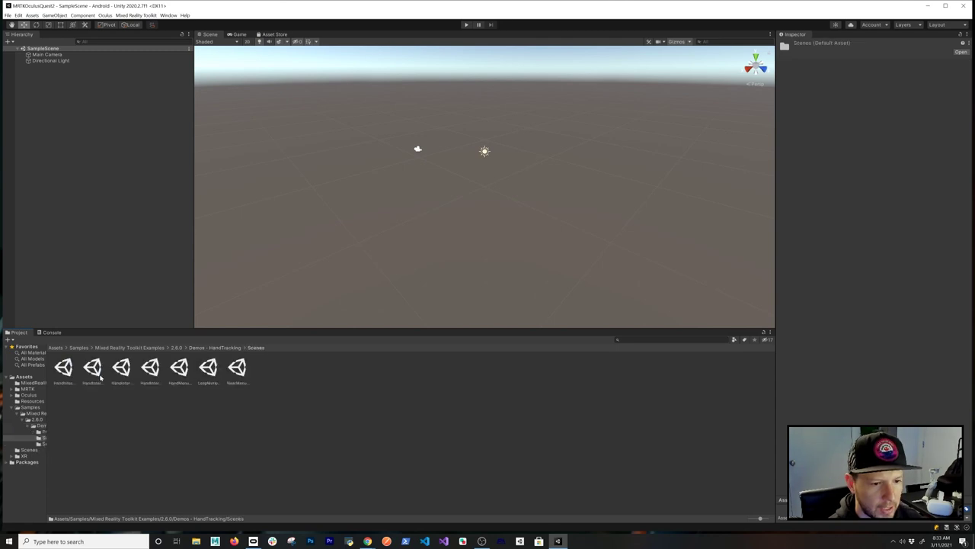
double_click(67, 370)
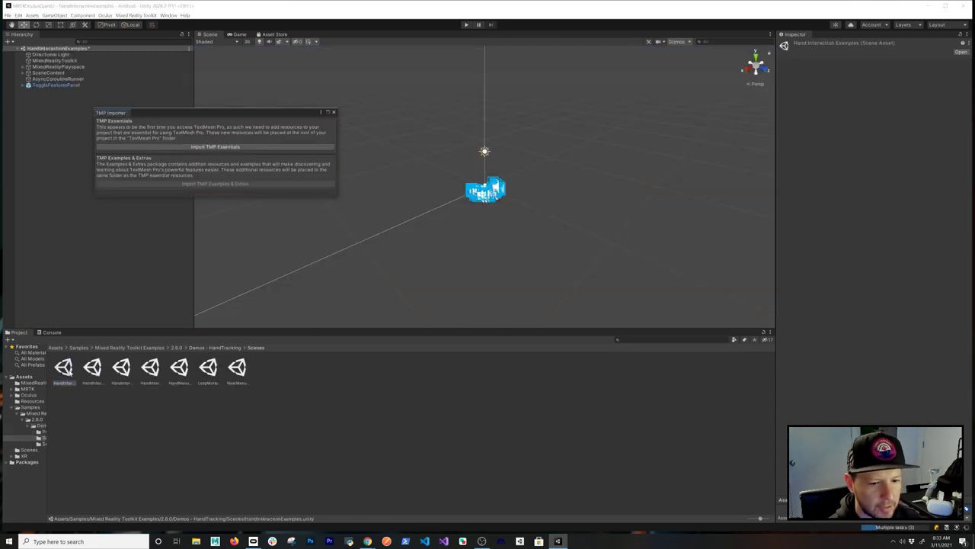
Import the TMP Essential Resources and select the MixedRealityToolkit object
left_click(177, 147)
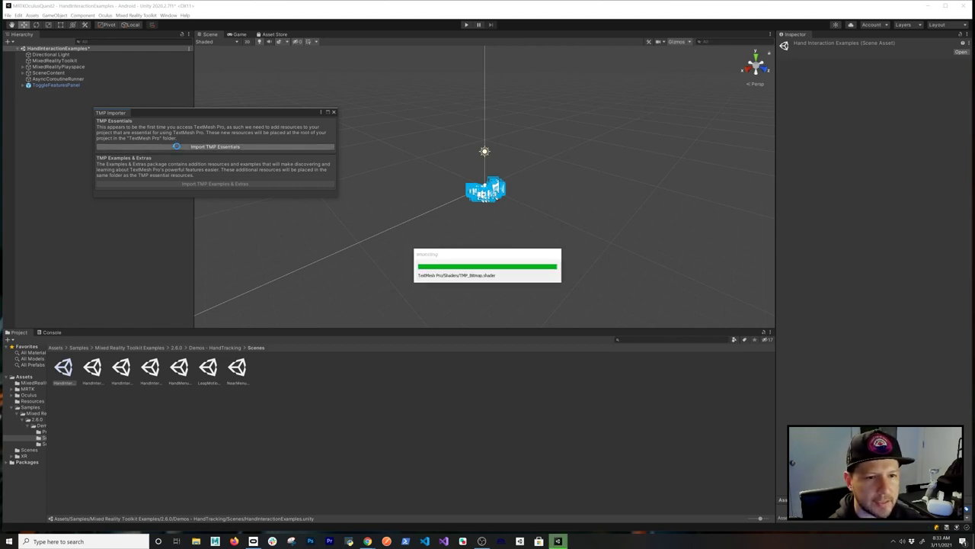
left_click(333, 112)
left_click(79, 61)
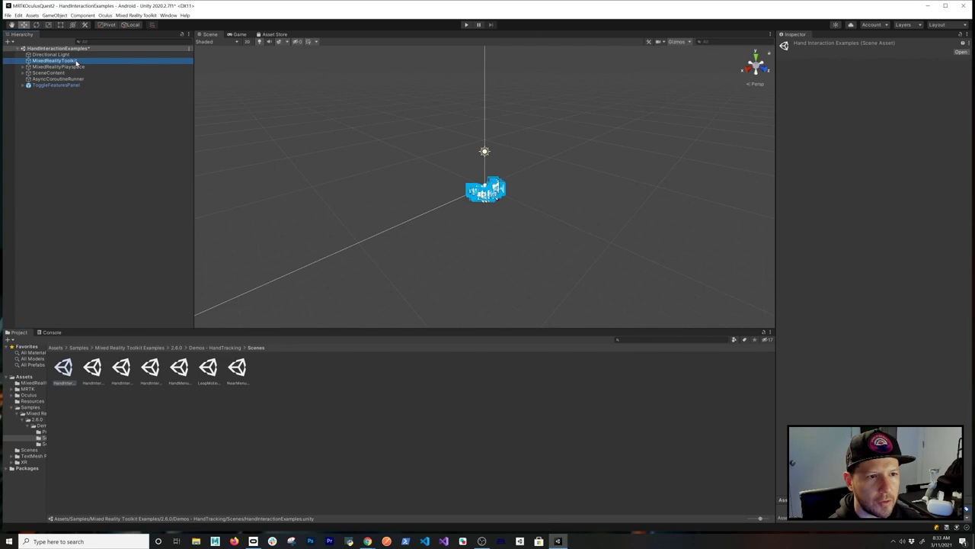
left_click(826, 109)
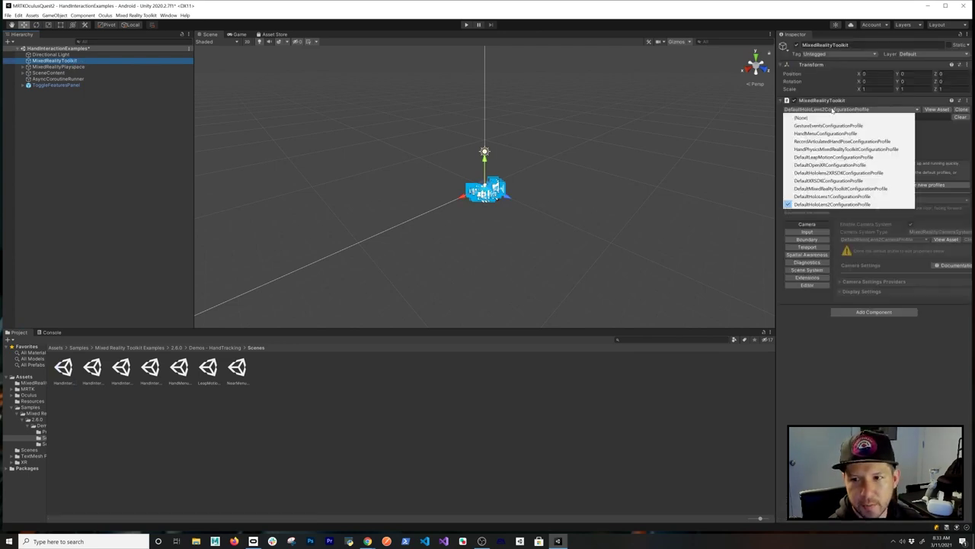
Use DefaultXRSDKConfigurationProfile for MRTK and set OculusProjectConfig Hand Tracking Support to Controllers And Hands
left_click(800, 180)
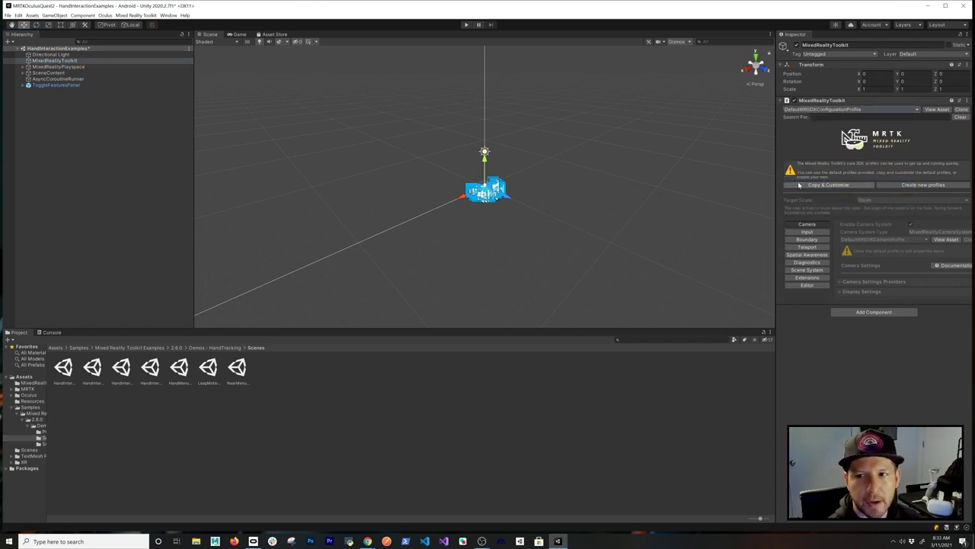
left_click(35, 396)
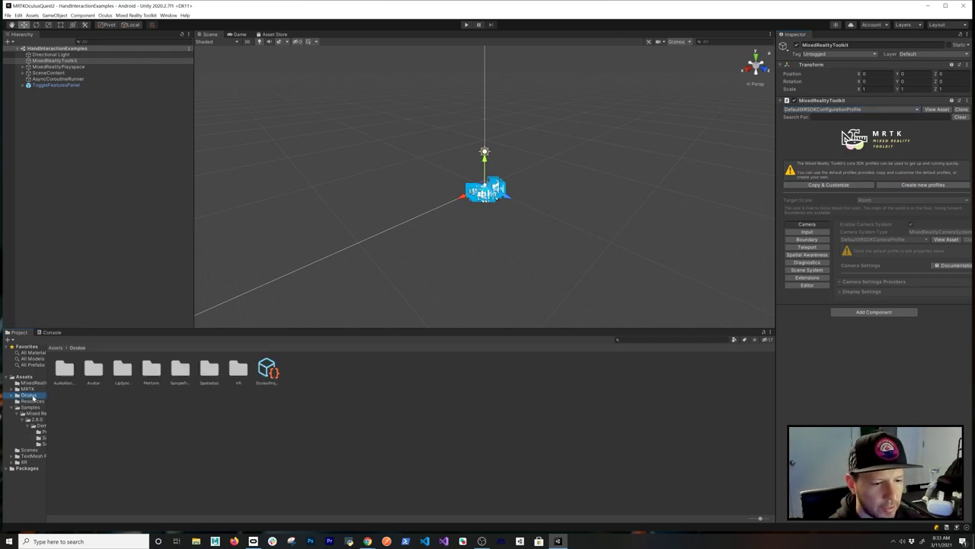
left_click(269, 369)
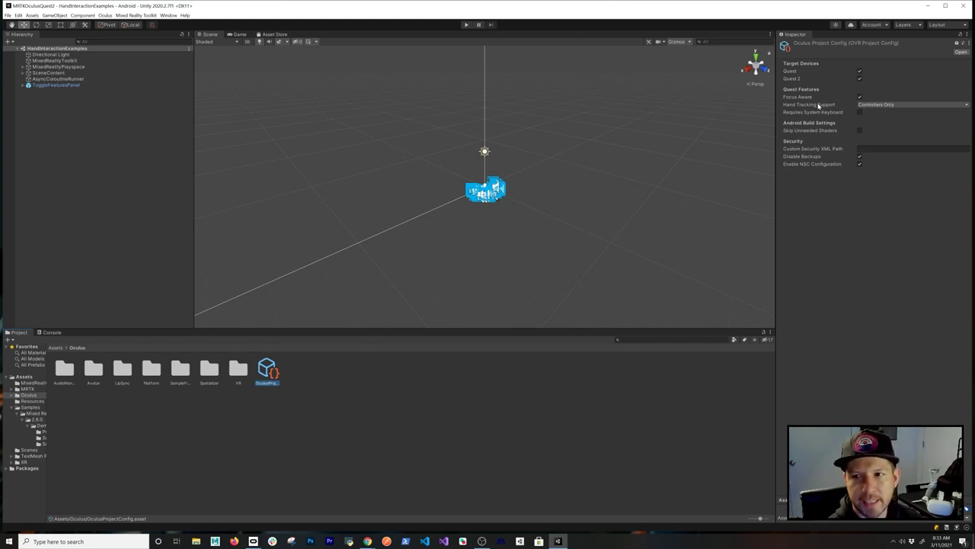
left_click(873, 107)
left_click(881, 120)
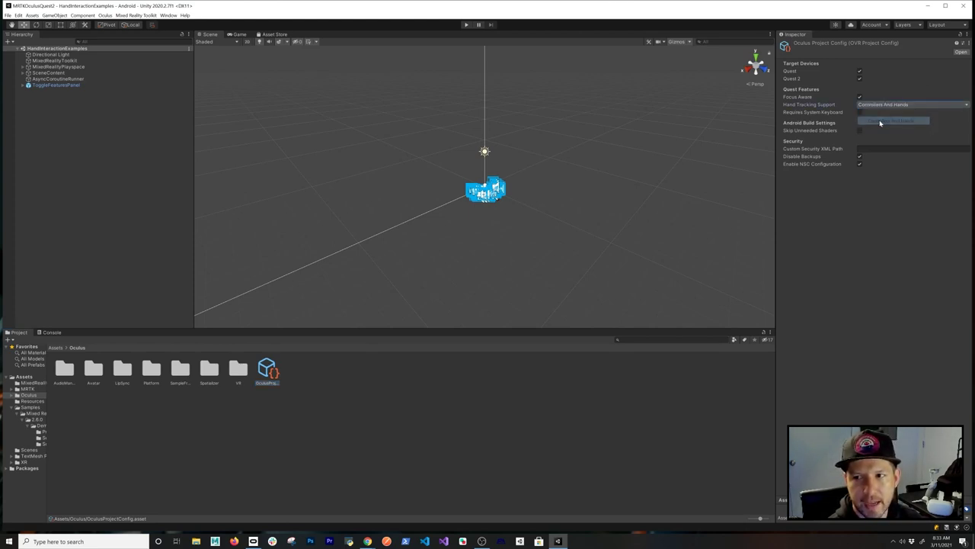
Zoom and orbit the Scene view to see the whole HandInteractionExamples layout
scroll(638, 177, "up", 10)
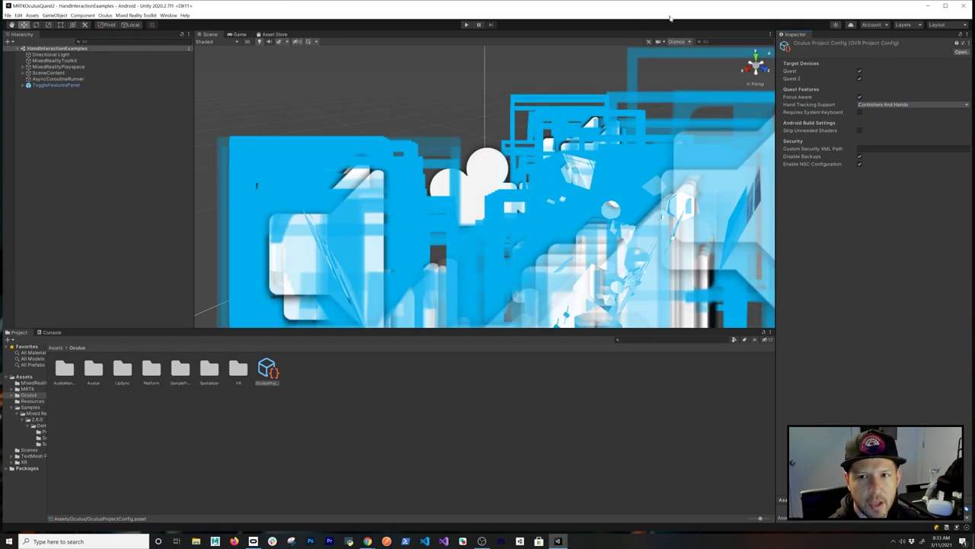
scroll(681, 47, "down", 10)
left_click_drag(611, 124, 588, 179, "alt")
scroll(588, 179, "up", 5)
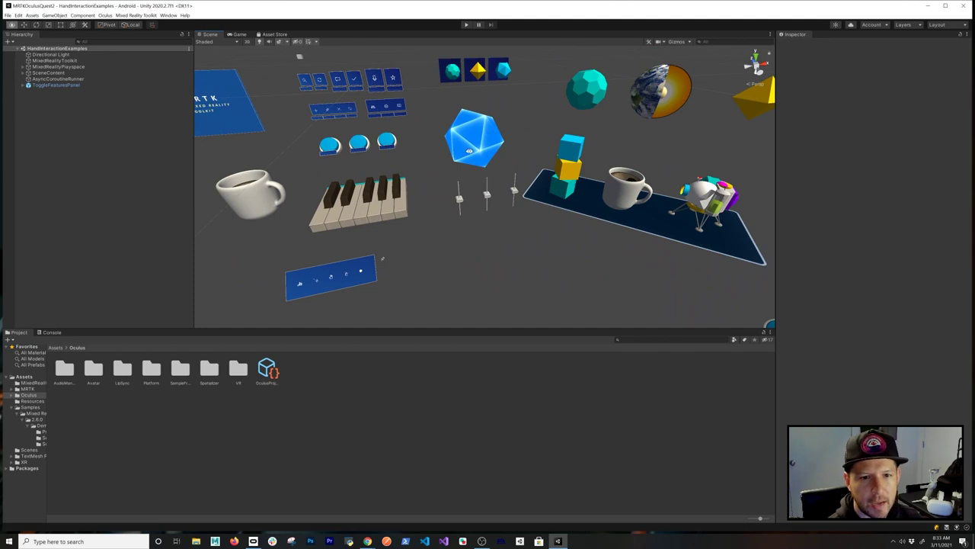
Turn off 3D Icons in the Gizmos dropdown so icons draw large over objects
left_click(690, 43)
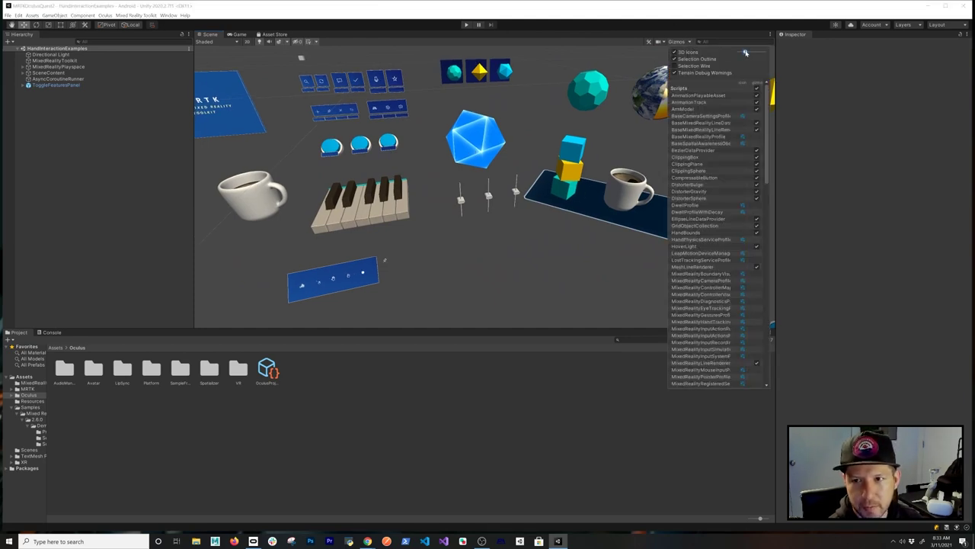
left_click(682, 41)
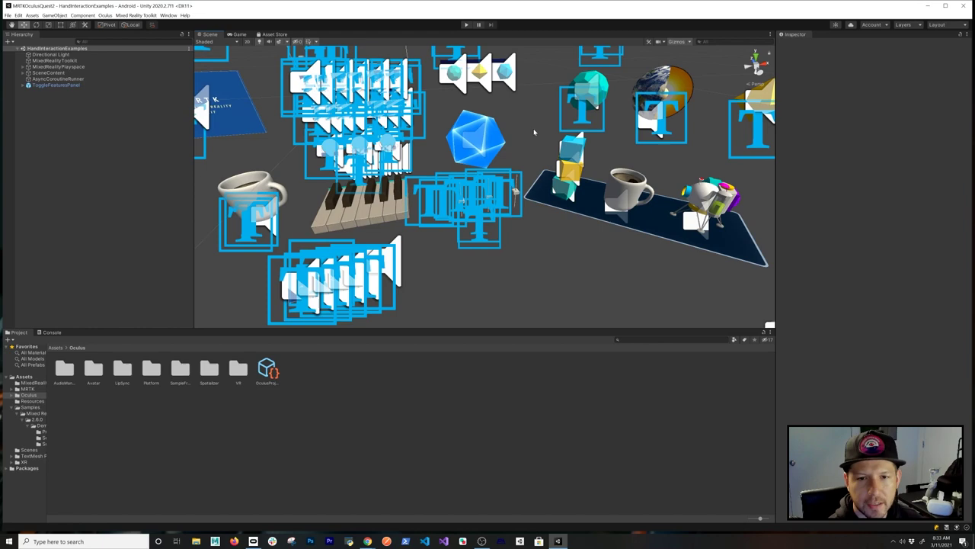
scroll(534, 132, "down", 10)
scroll(522, 128, "up", 6)
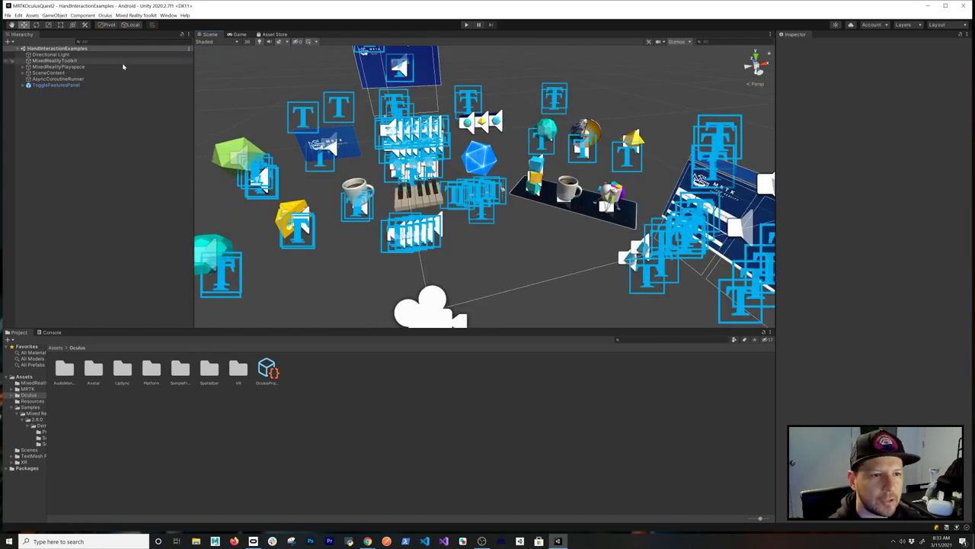
left_click(136, 15)
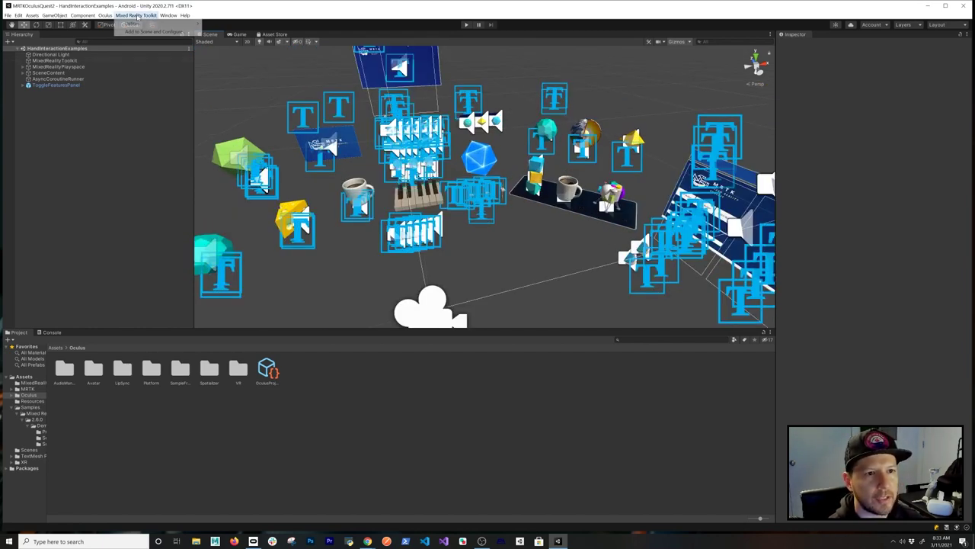
Run Mixed Reality Toolkit > Utilities > Oculus > Integrate Oculus Integration Unity Modules
mouse_move(141, 23)
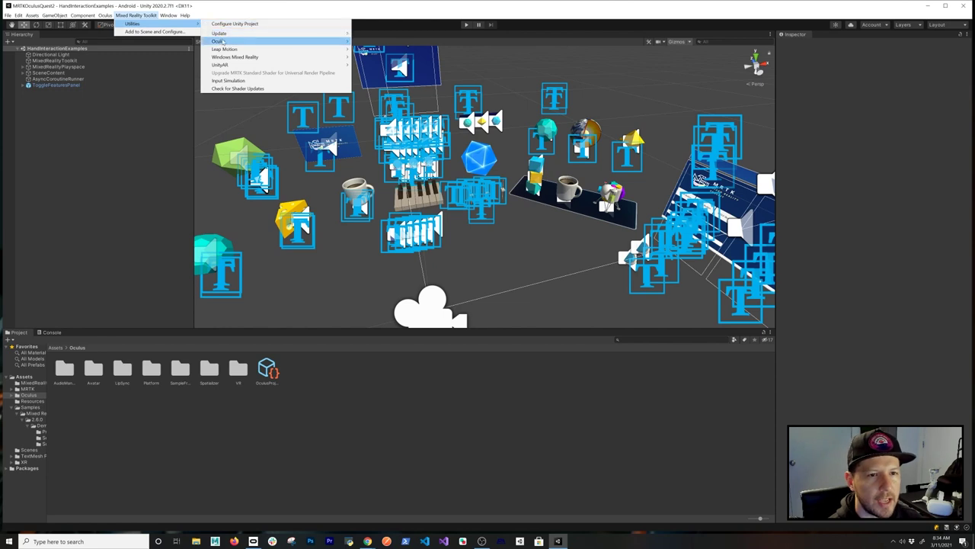
mouse_move(327, 41)
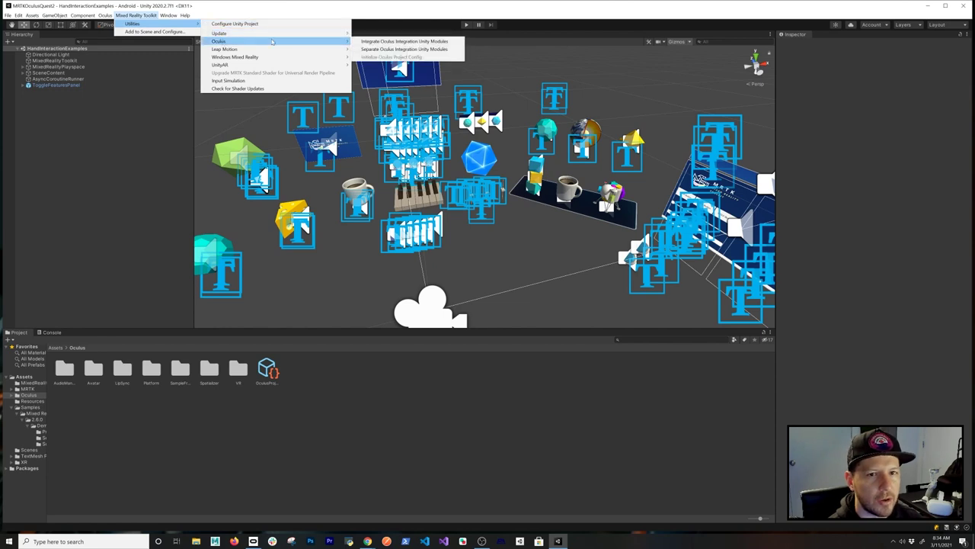
left_click(371, 42)
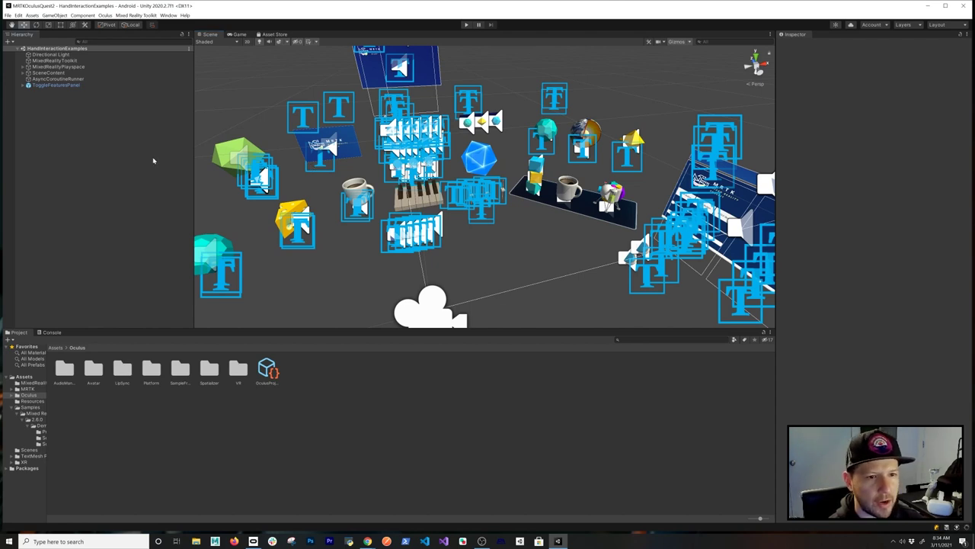
Add the open HandInteractionExamples scene to Scenes In Build for the Android target
left_click(8, 16)
left_click(31, 97)
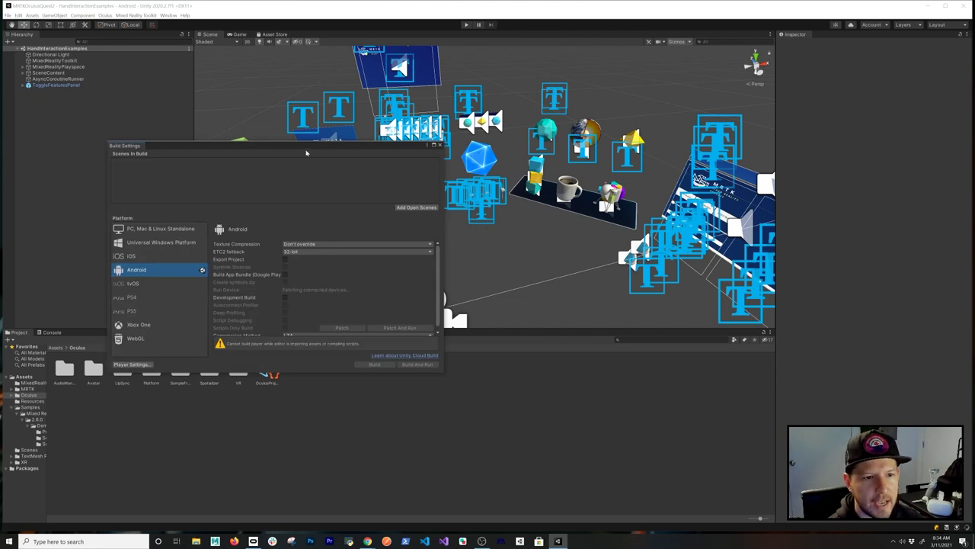
left_click_drag(312, 144, 425, 167)
left_click(528, 230)
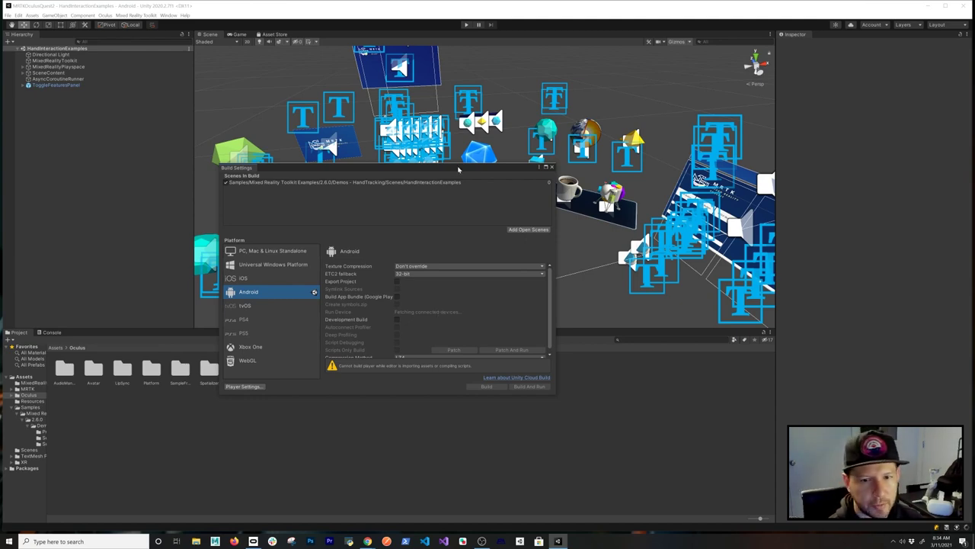
left_click_drag(491, 174, 544, 175)
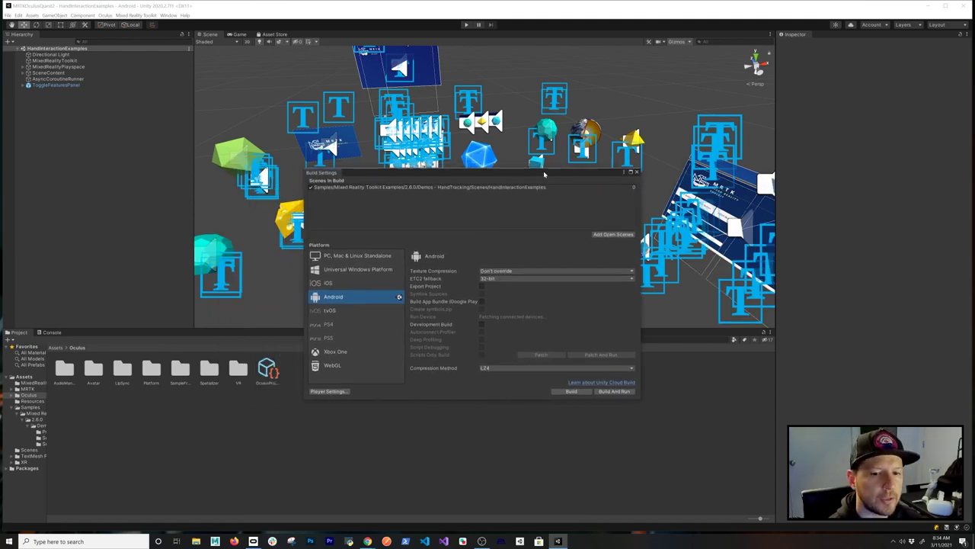